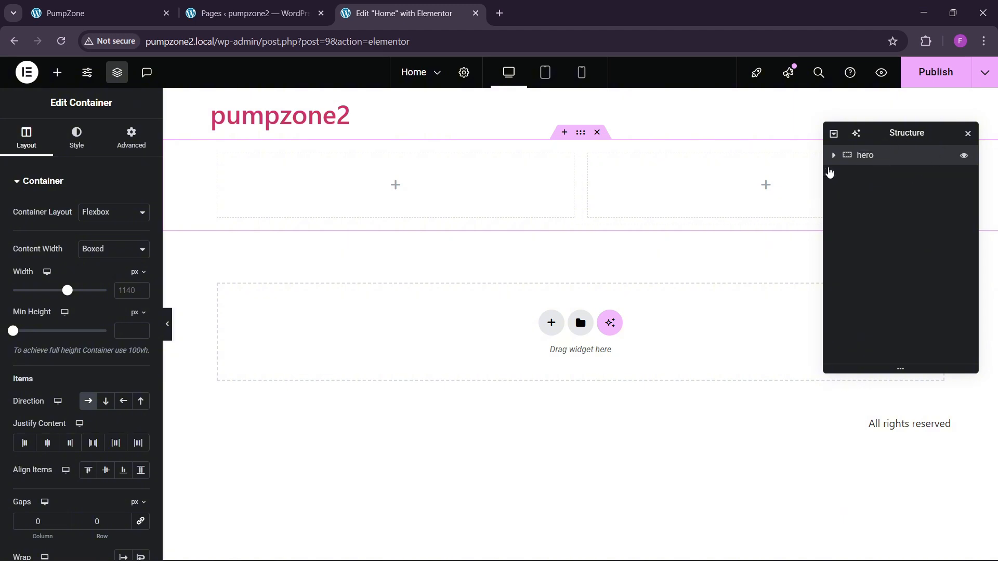
- Set the hero container's width to 1300 px and its padding to 80 px top and bottom, 0 px right and left
{"action": "type", "text": "1300"}
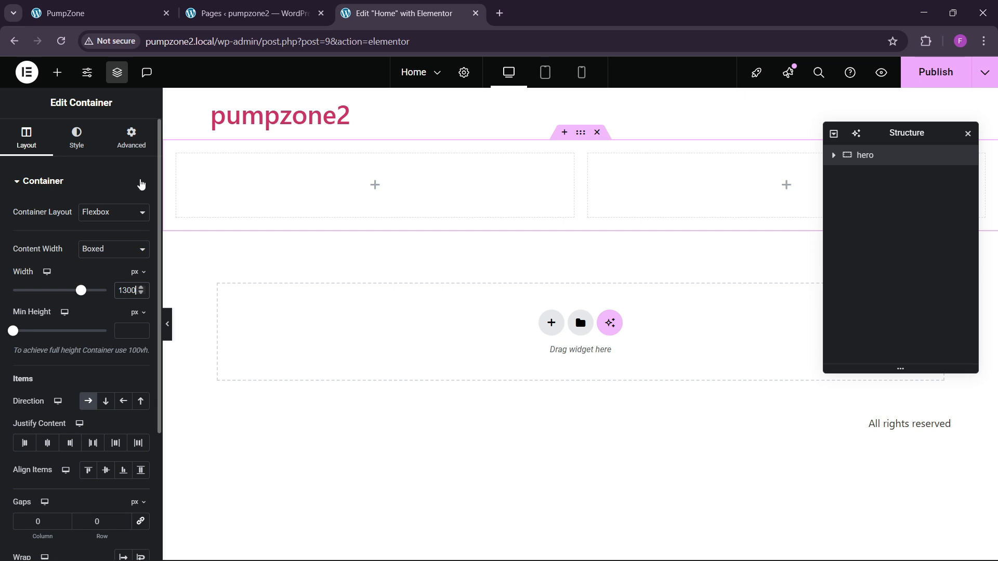
{"action": "left_click", "coordinate": [131, 139]}
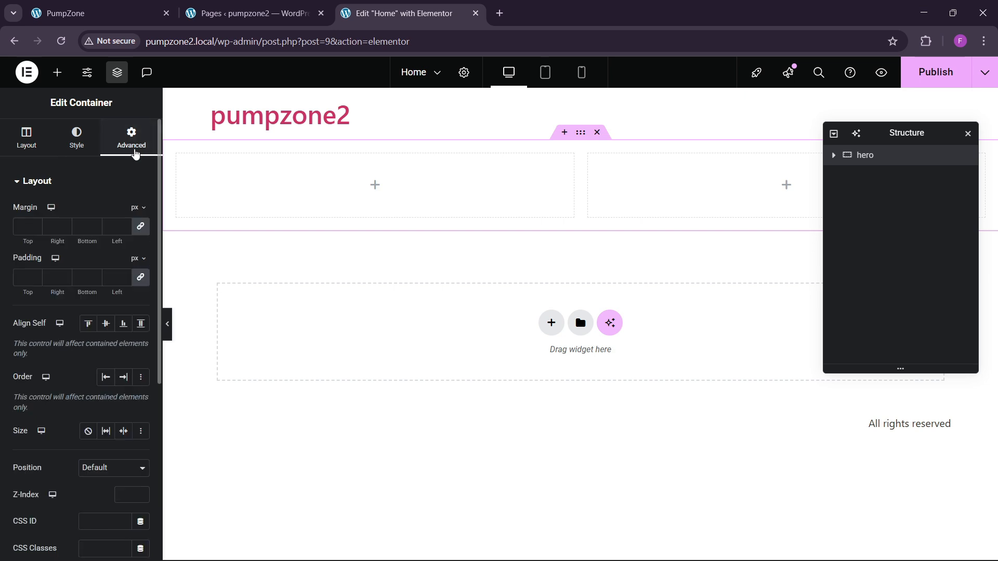
{"action": "left_click", "coordinate": [140, 277]}
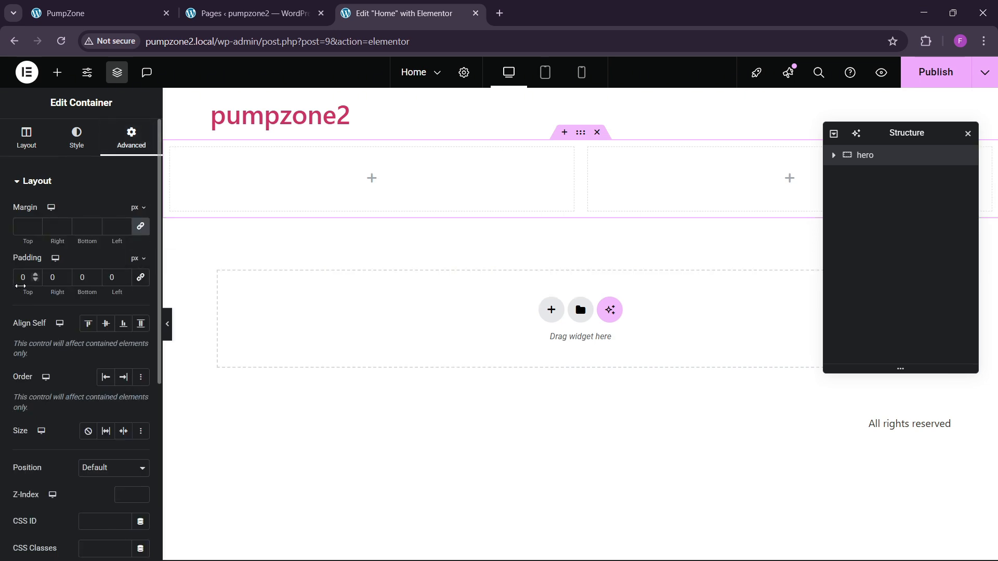
{"action": "type", "text": "8"}
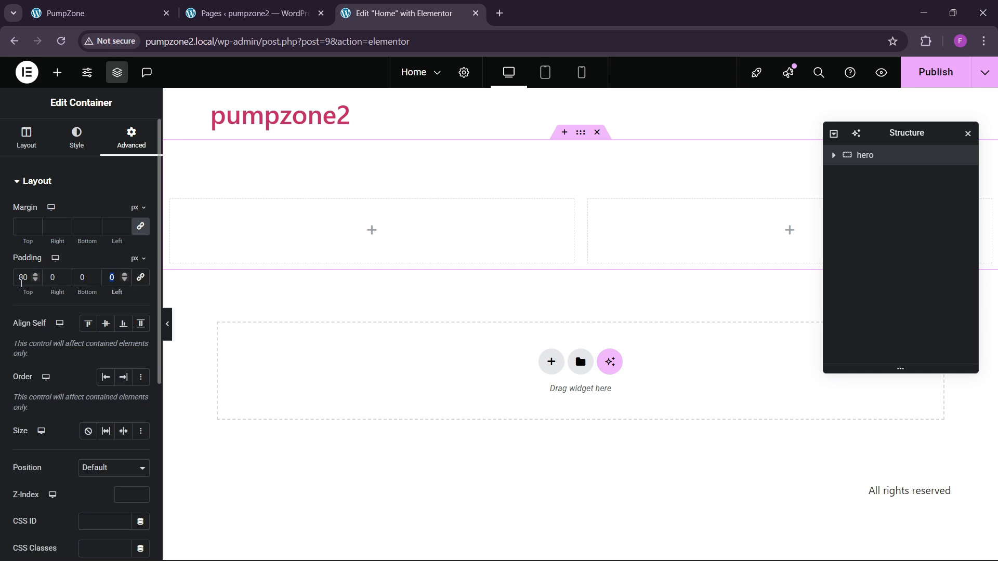
{"action": "left_click", "coordinate": [75, 279]}
{"action": "type", "text": "8"}
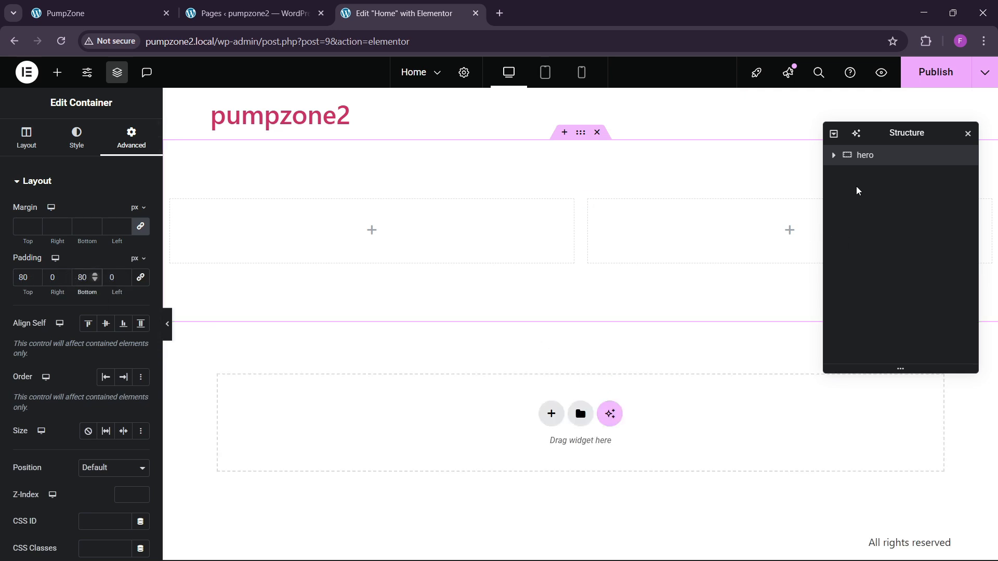
- Rename the hero's two inner containers as 1 and 2 in the page structure
{"action": "left_click", "coordinate": [834, 156]}
{"action": "left_click", "coordinate": [878, 175]}
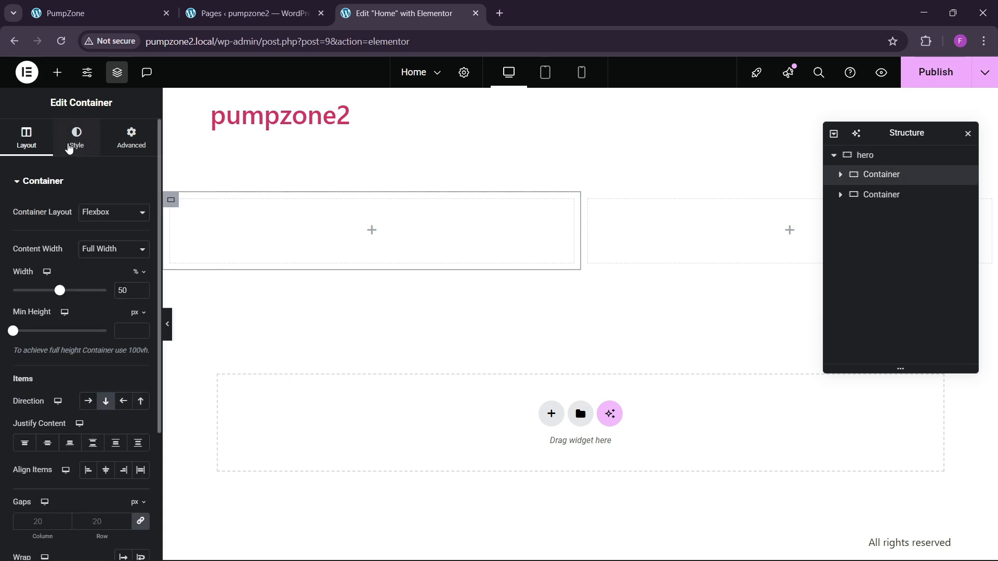
{"action": "left_click", "coordinate": [77, 137]}
{"action": "left_click", "coordinate": [131, 138]}
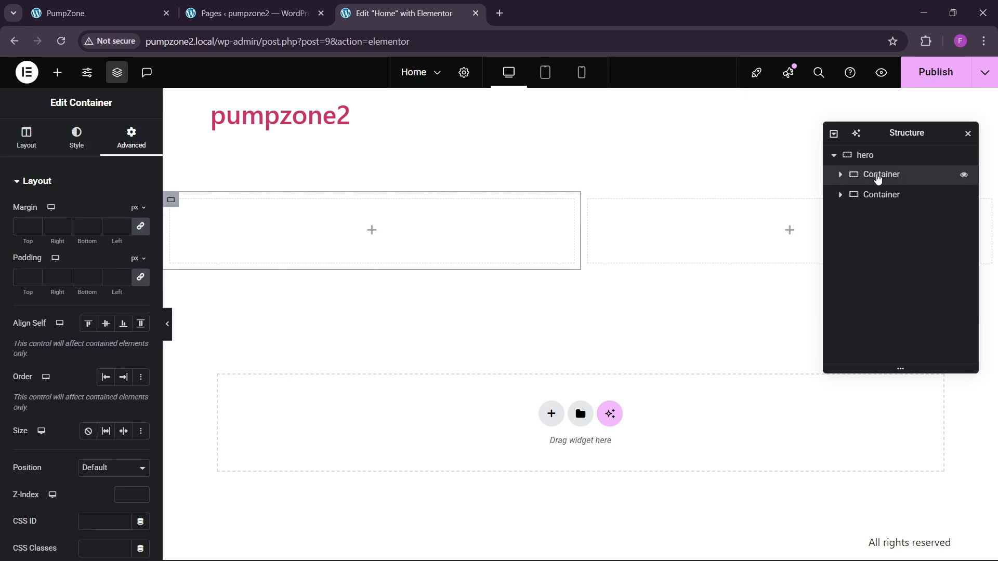
{"action": "type", "text": "1"}
{"action": "key", "text": "Return"}
{"action": "double_click", "coordinate": [879, 196]}
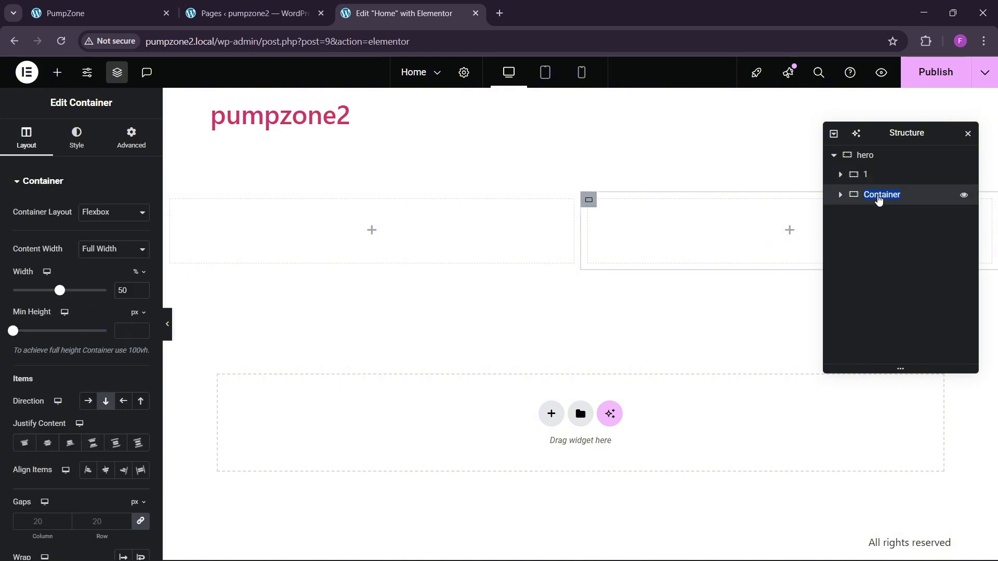
{"action": "type", "text": "2"}
{"action": "key", "text": "Return"}
- Set the padding of inner containers 1 and 2 to 0 px on all sides
{"action": "left_click", "coordinate": [872, 180]}
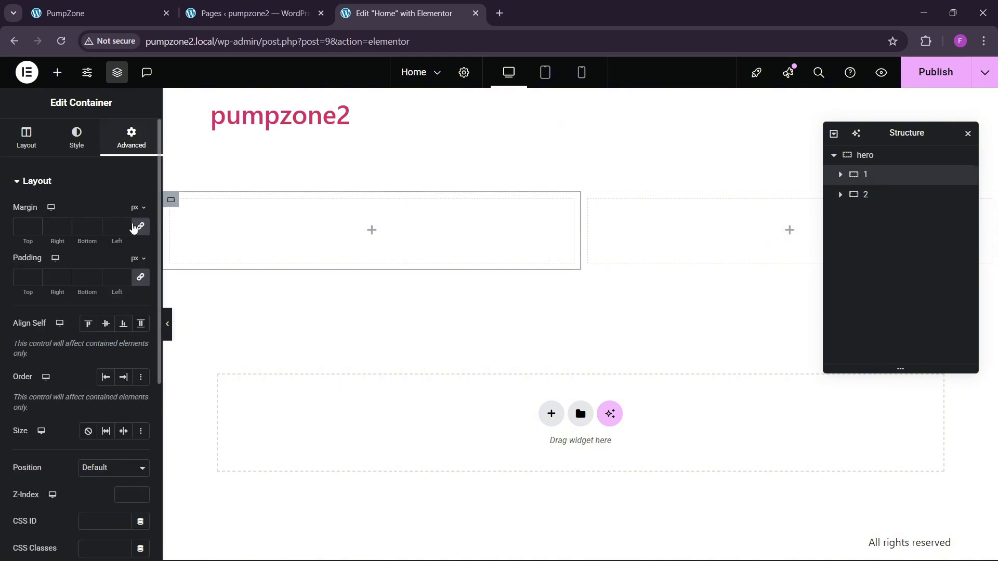
{"action": "left_click", "coordinate": [824, 195]}
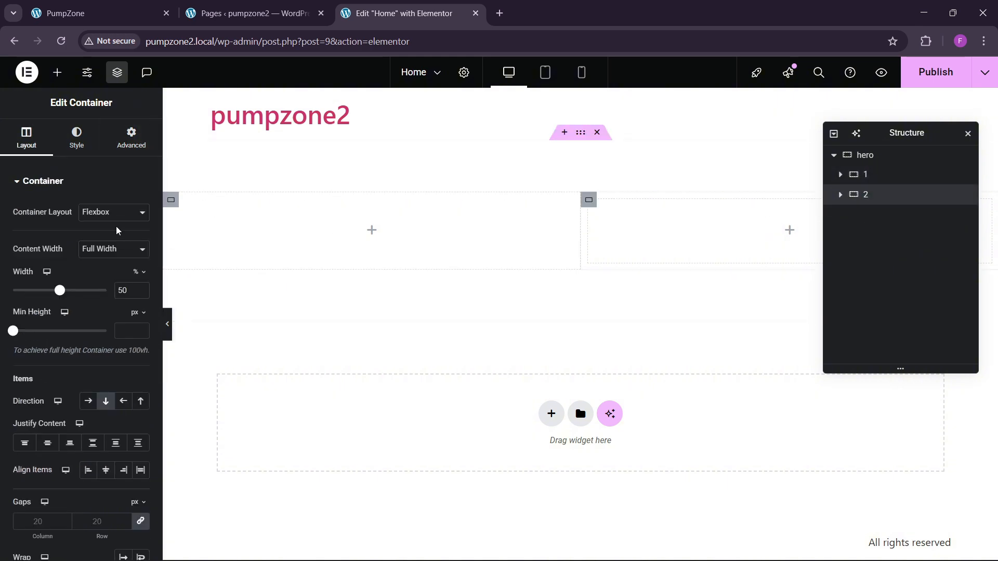
{"action": "left_click", "coordinate": [130, 139]}
{"action": "left_click", "coordinate": [139, 277]}
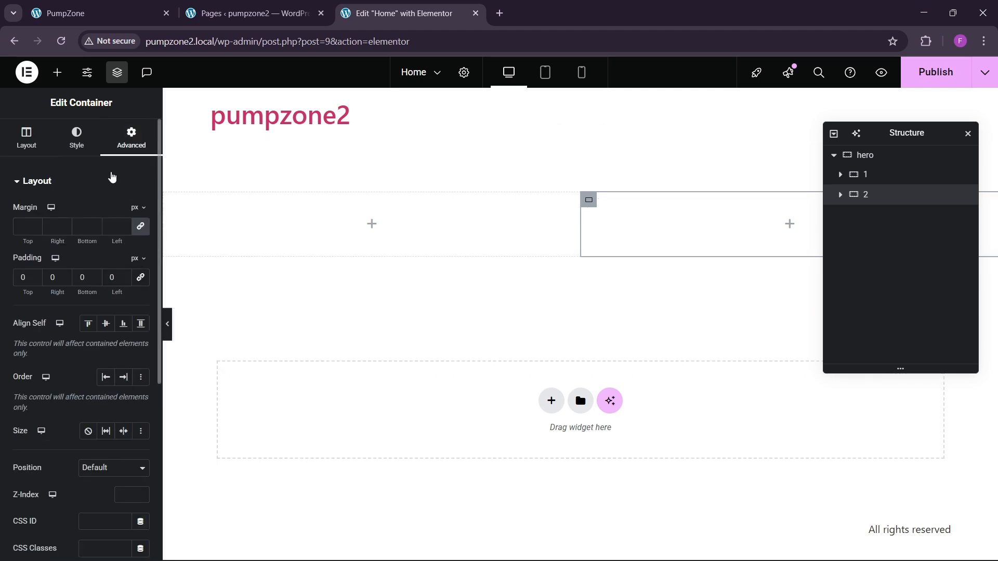
- Check the PumpZone reference hero and give the hero container a classic background using the empty-gym photo images-PKQA4L3-1.jpg from the media library
{"action": "left_click", "coordinate": [83, 13]}
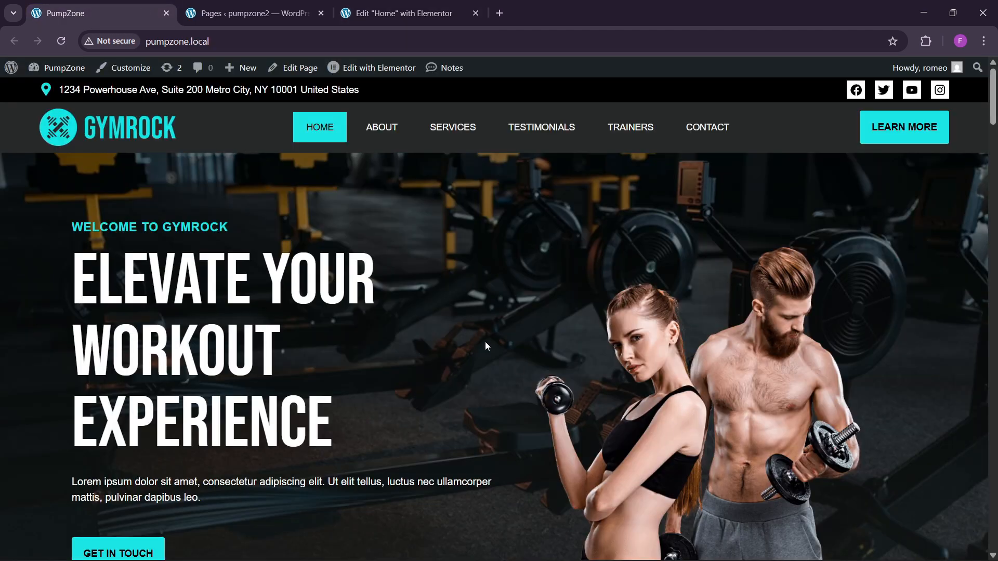
{"action": "scroll", "coordinate": [499, 343], "scroll_direction": "down", "scroll_amount": 2}
{"action": "left_click", "coordinate": [405, 13]}
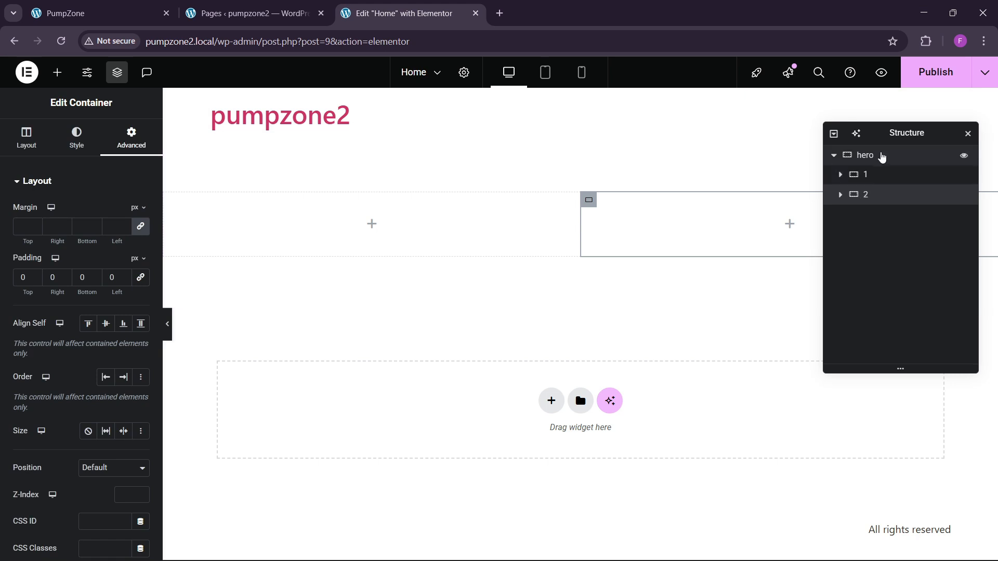
{"action": "left_click", "coordinate": [882, 156]}
{"action": "left_click", "coordinate": [76, 138]}
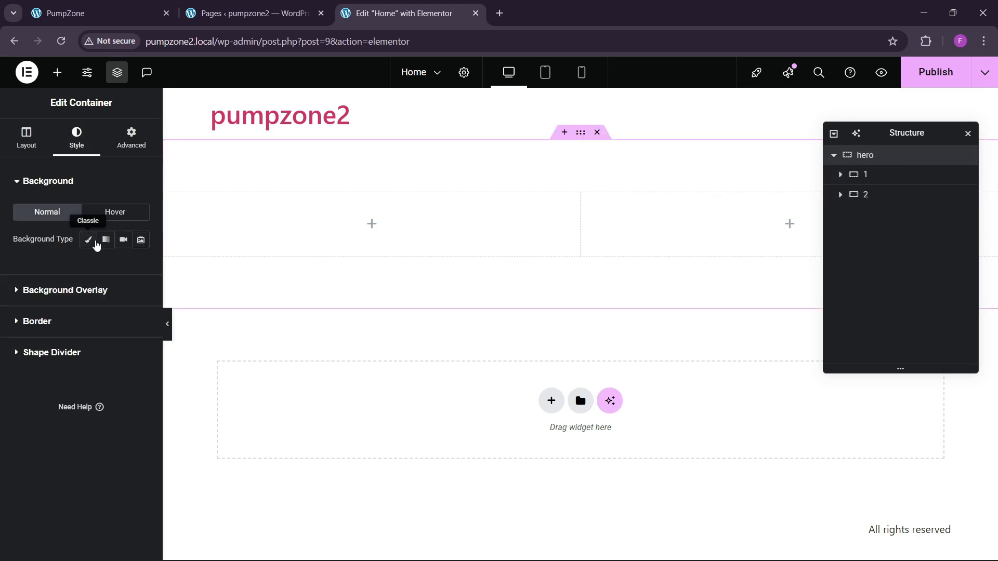
{"action": "left_click", "coordinate": [94, 242]}
{"action": "left_click", "coordinate": [81, 335]}
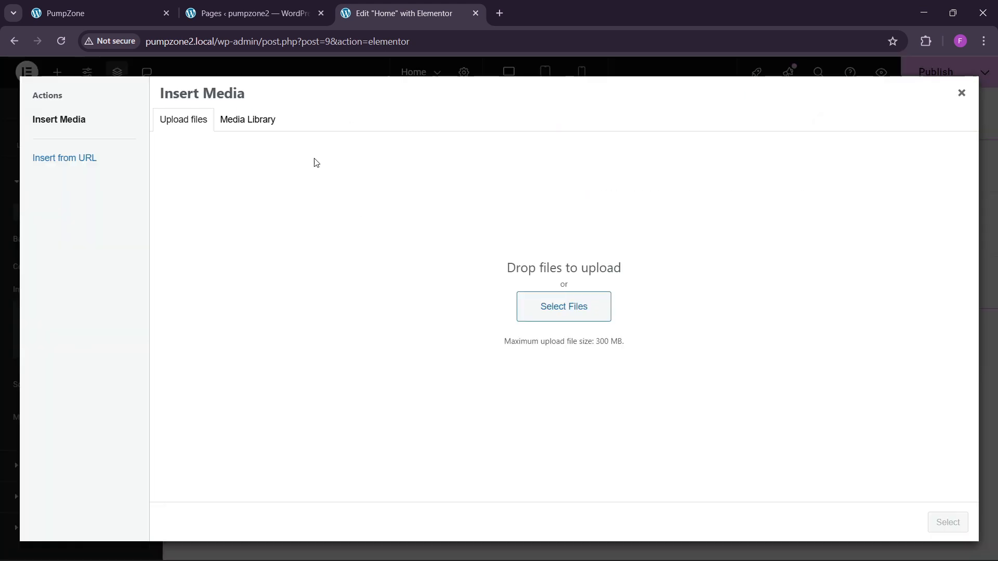
{"action": "left_click", "coordinate": [248, 119]}
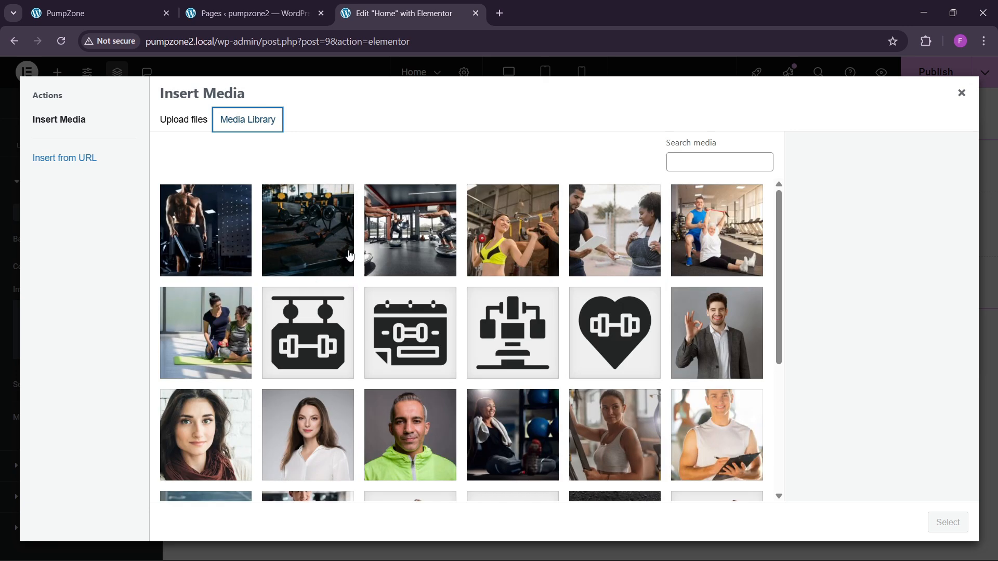
{"action": "left_click", "coordinate": [279, 240]}
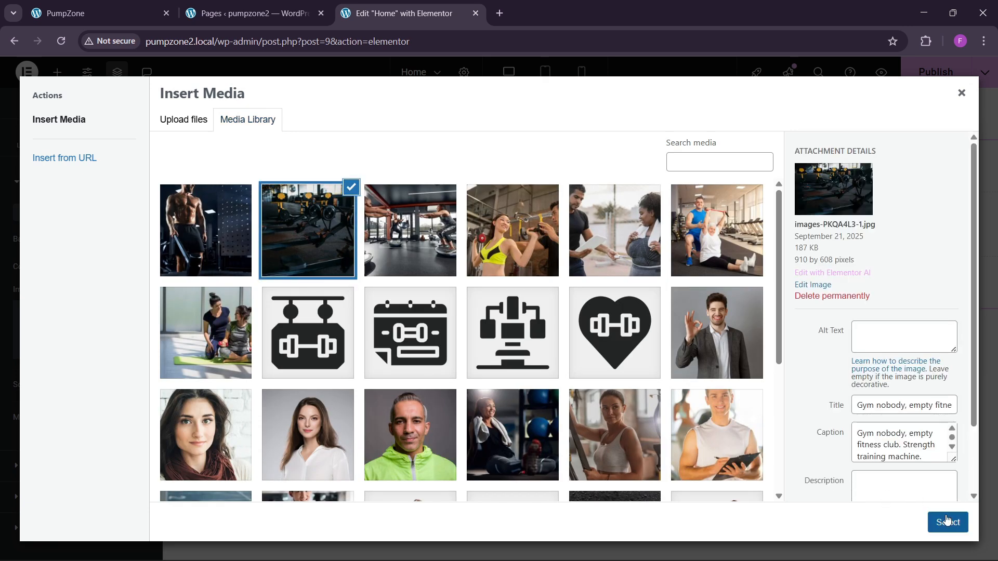
{"action": "left_click", "coordinate": [947, 522]}
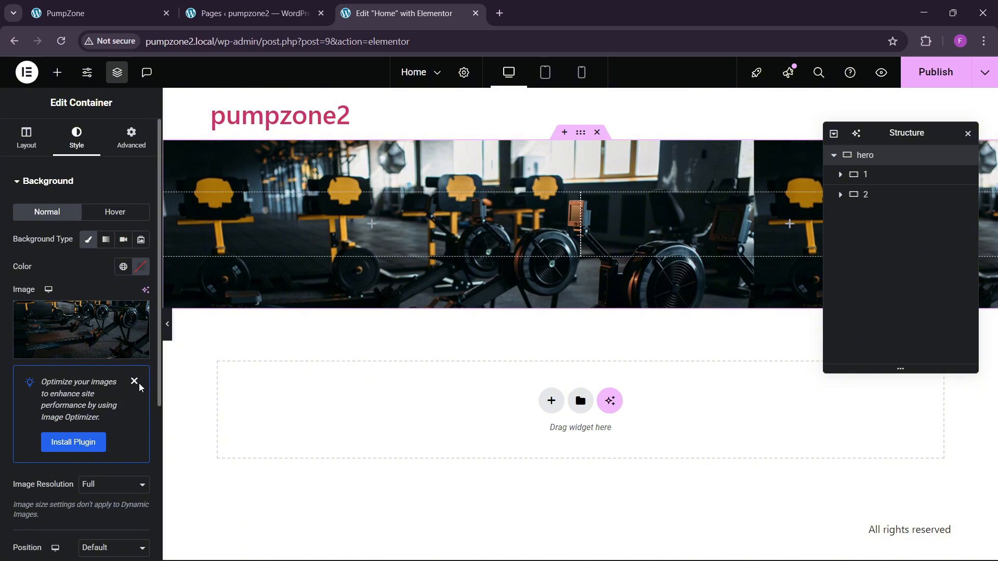
- Set the hero background image's position to Center Center and its display size to Cover
{"action": "left_click", "coordinate": [134, 381]}
{"action": "scroll", "coordinate": [57, 364], "scroll_direction": "down", "scroll_amount": 3}
{"action": "left_click", "coordinate": [101, 317]}
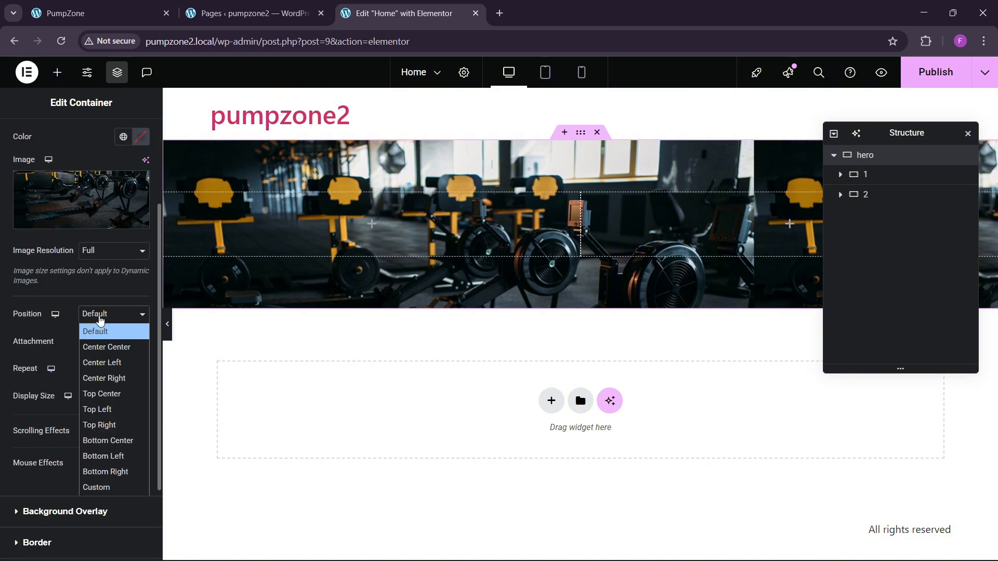
{"action": "left_click", "coordinate": [98, 333]}
{"action": "left_click", "coordinate": [97, 318]}
{"action": "left_click", "coordinate": [92, 347]}
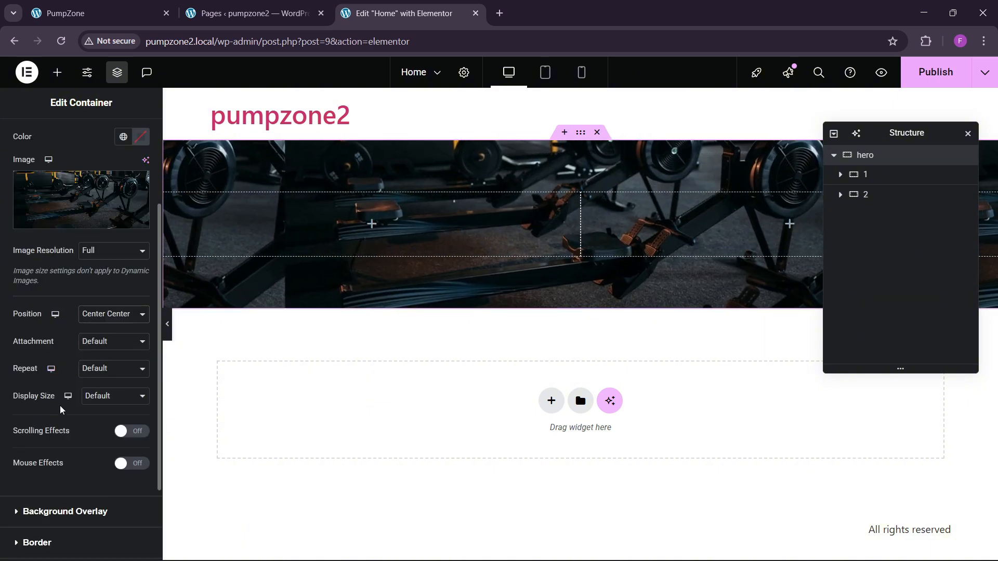
{"action": "left_click", "coordinate": [119, 396]}
{"action": "left_click", "coordinate": [107, 444]}
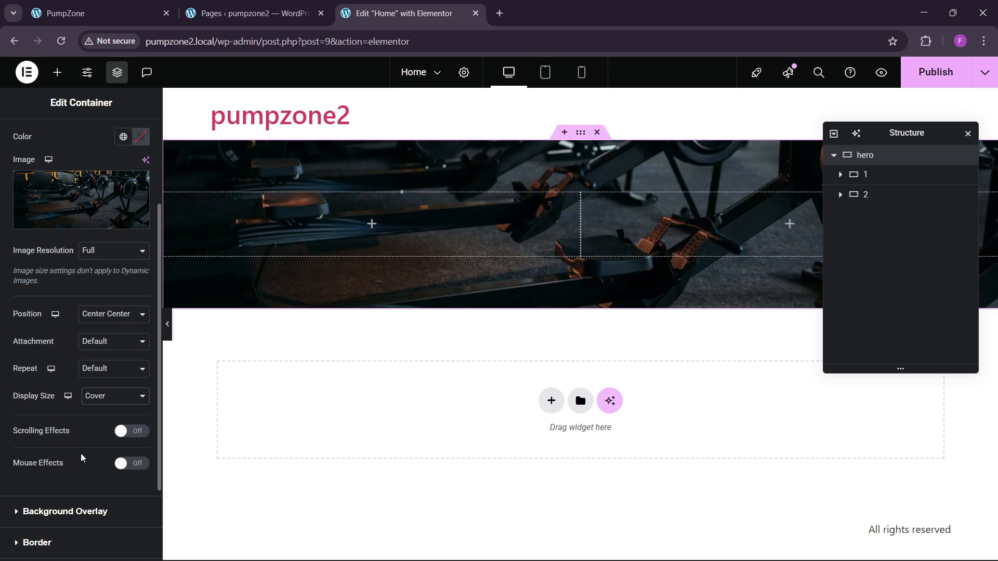
- Add a classic black background overlay to the hero container with an opacity of 0.4
{"action": "scroll", "coordinate": [69, 342], "scroll_direction": "down", "scroll_amount": 2}
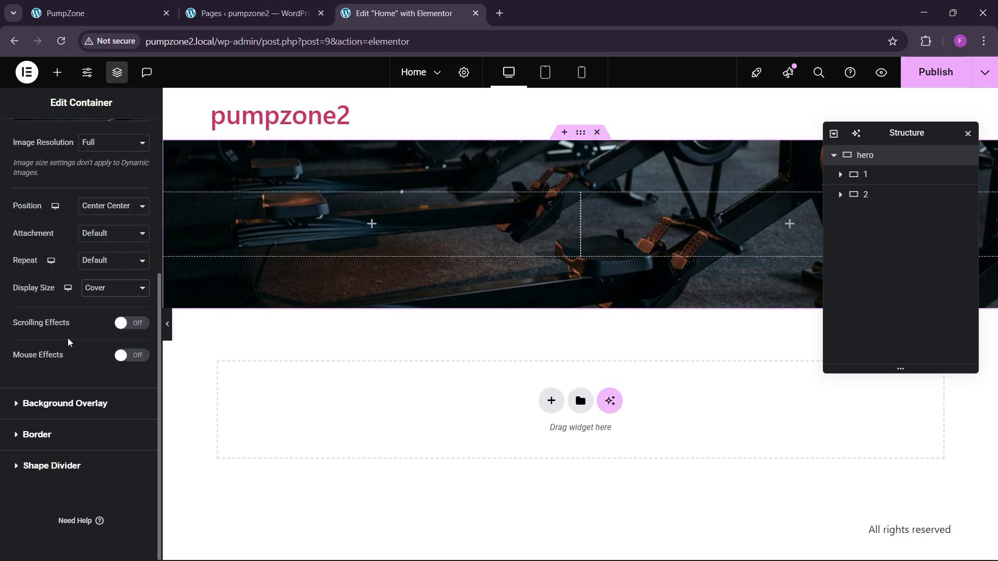
{"action": "scroll", "coordinate": [69, 342], "scroll_direction": "up", "scroll_amount": 4}
{"action": "scroll", "coordinate": [70, 342], "scroll_direction": "down", "scroll_amount": 4}
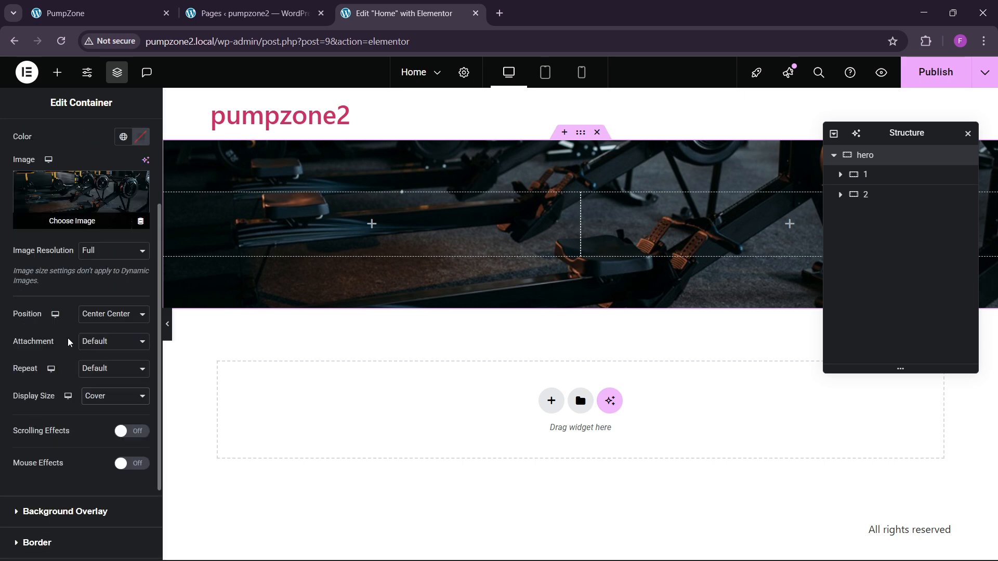
{"action": "left_click", "coordinate": [49, 447]}
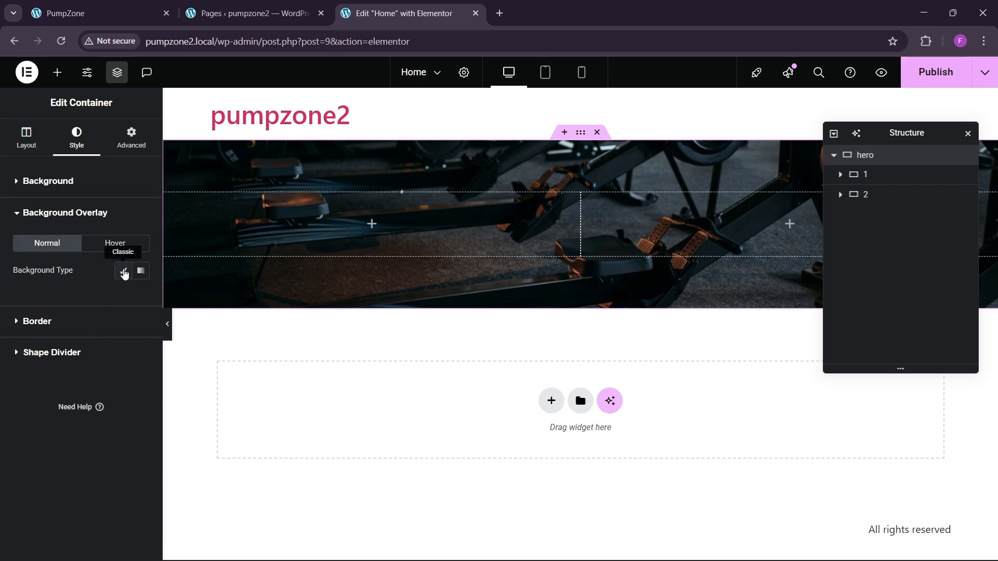
{"action": "left_click", "coordinate": [123, 270]}
{"action": "left_click", "coordinate": [140, 297]}
{"action": "left_click_drag", "start_coordinate": [101, 411], "coordinate": [43, 439]}
{"action": "left_click", "coordinate": [98, 298]}
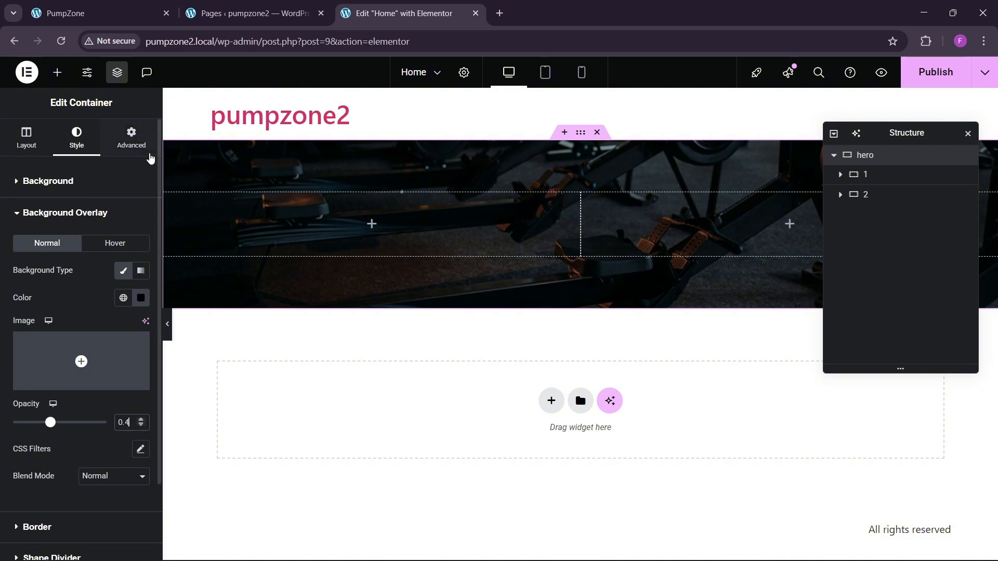
- Add an Image widget to container 2 and use the cut-out photo of the man and woman holding dumbbells
{"action": "left_click", "coordinate": [64, 82]}
{"action": "left_click_drag", "start_coordinate": [133, 341], "coordinate": [674, 339]}
{"action": "left_click", "coordinate": [84, 13]}
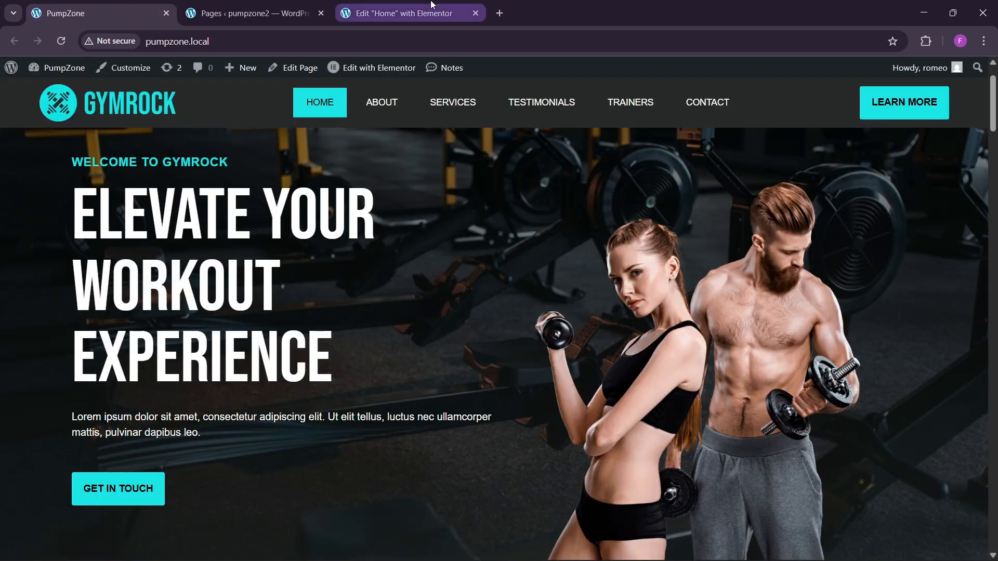
{"action": "left_click", "coordinate": [404, 13]}
{"action": "left_click", "coordinate": [48, 248]}
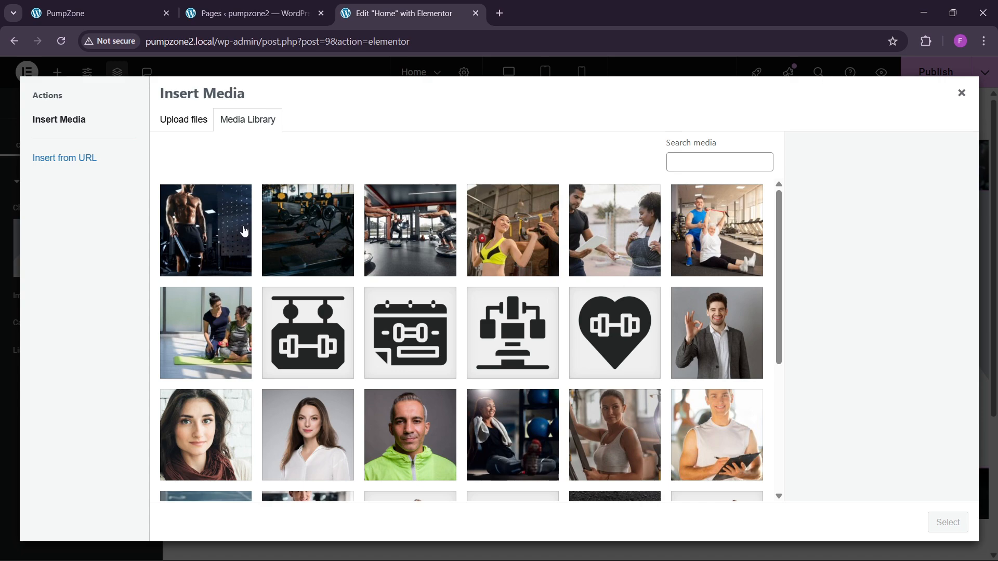
{"action": "scroll", "coordinate": [279, 389], "scroll_direction": "down", "scroll_amount": 4}
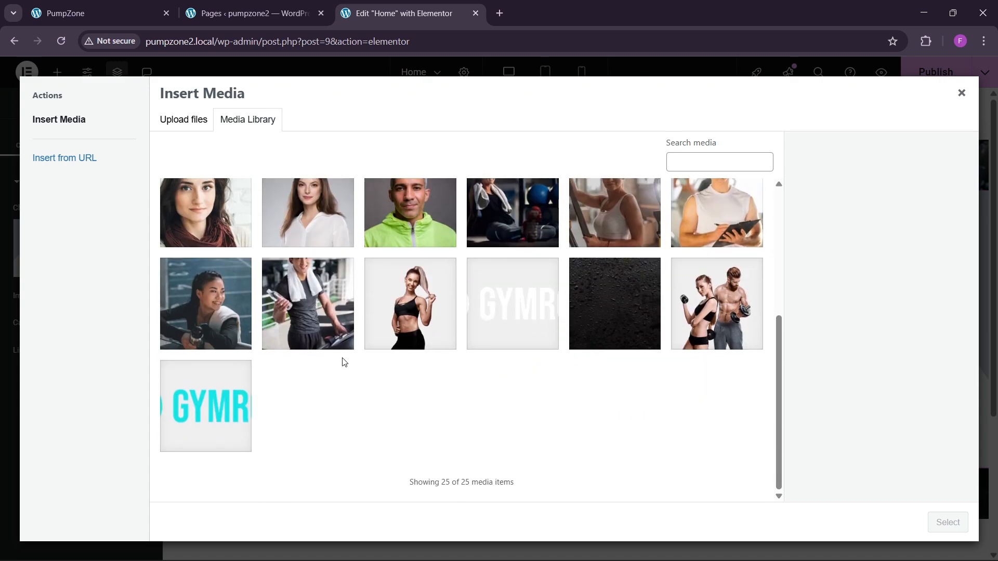
{"action": "left_click", "coordinate": [699, 319]}
{"action": "left_click", "coordinate": [945, 523]}
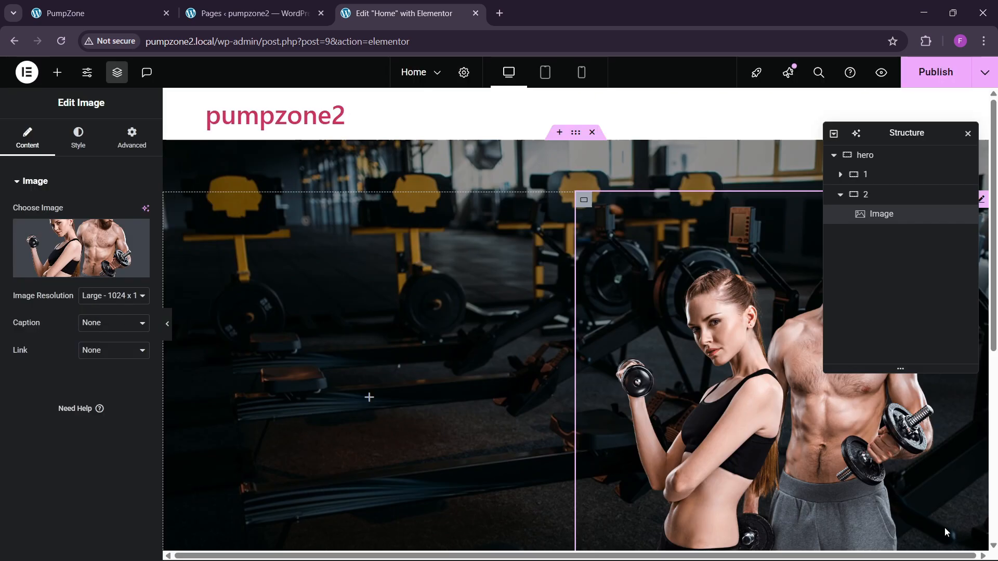
- Compare the hero with the PumpZone reference page and add a Heading widget to container 1
{"action": "scroll", "coordinate": [664, 402], "scroll_direction": "up", "scroll_amount": 2}
{"action": "scroll", "coordinate": [663, 403], "scroll_direction": "down", "scroll_amount": 1}
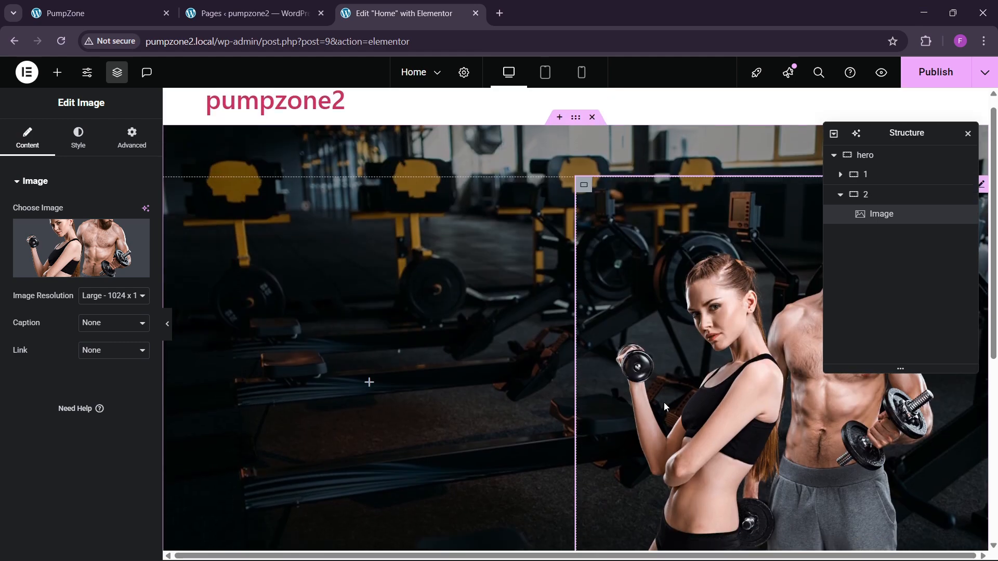
{"action": "left_click", "coordinate": [99, 11]}
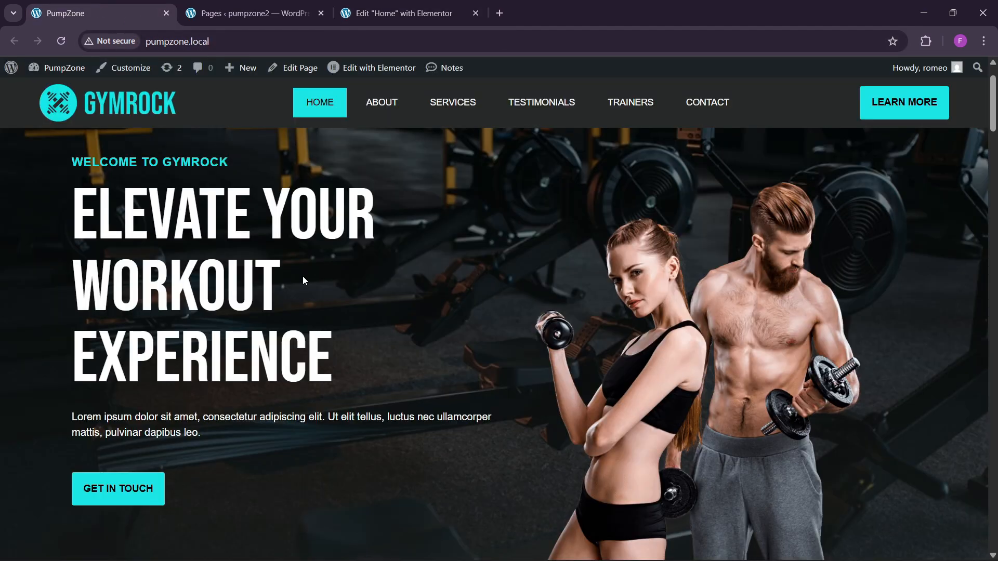
{"action": "scroll", "coordinate": [304, 281], "scroll_direction": "up", "scroll_amount": 2}
{"action": "left_click", "coordinate": [391, 11]}
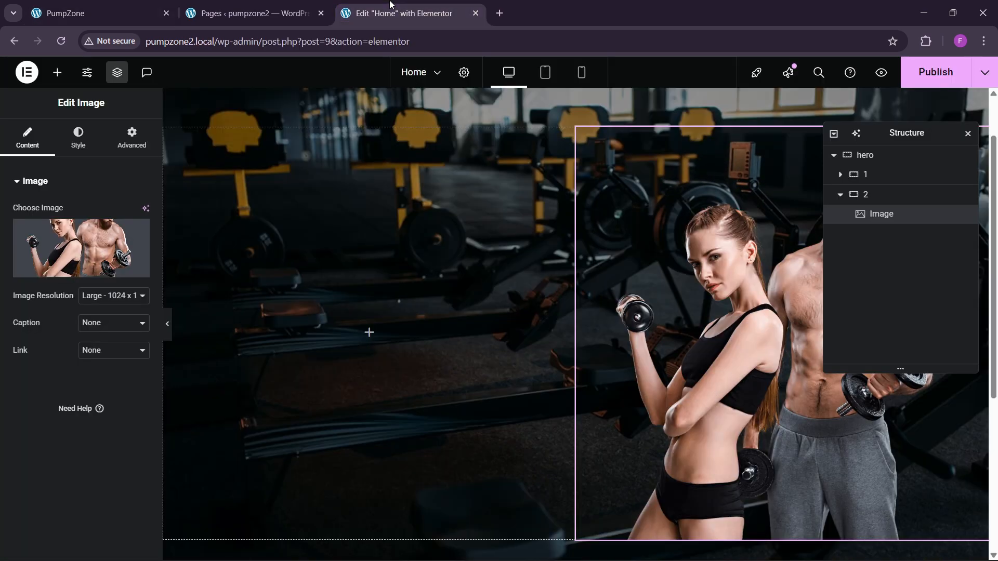
{"action": "left_click", "coordinate": [57, 73]}
{"action": "left_click_drag", "start_coordinate": [40, 339], "coordinate": [372, 391]}
- Copy the small welcome line from the PumpZone reference page and set container 1's heading title to "welcome to gymrock"
{"action": "left_click", "coordinate": [130, 13]}
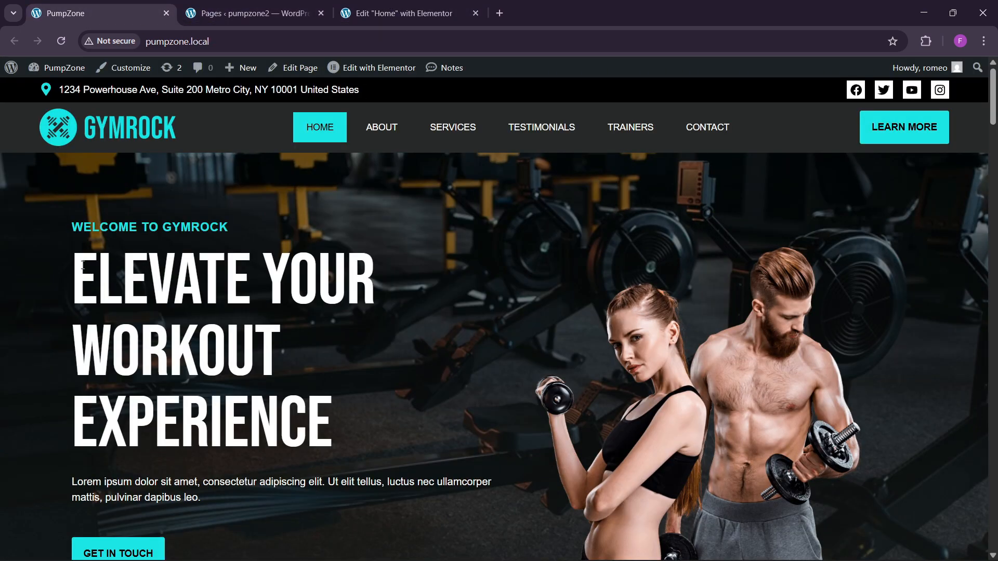
{"action": "left_click_drag", "start_coordinate": [67, 239], "coordinate": [209, 224]}
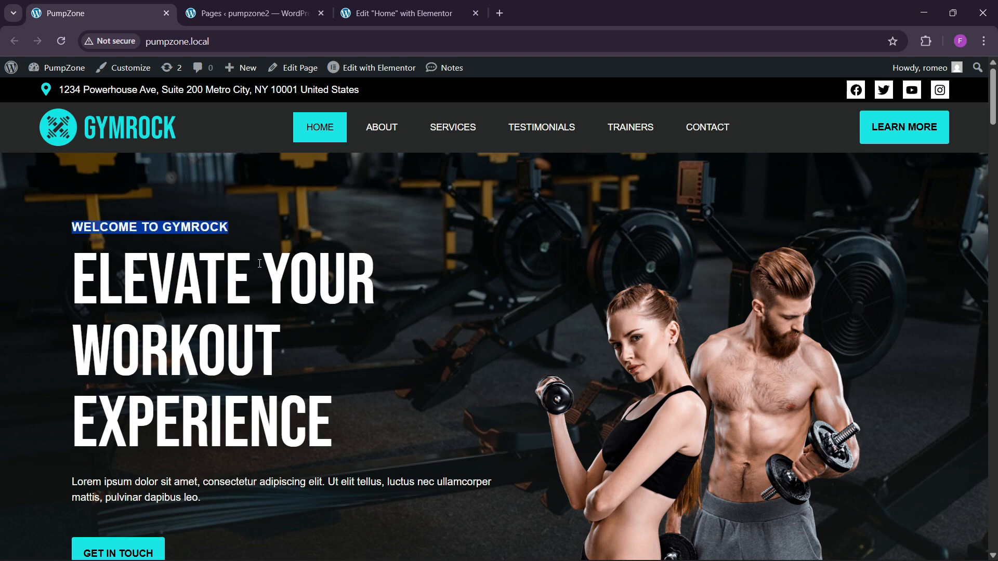
{"action": "left_click", "coordinate": [400, 13]}
{"action": "left_click", "coordinate": [41, 256]}
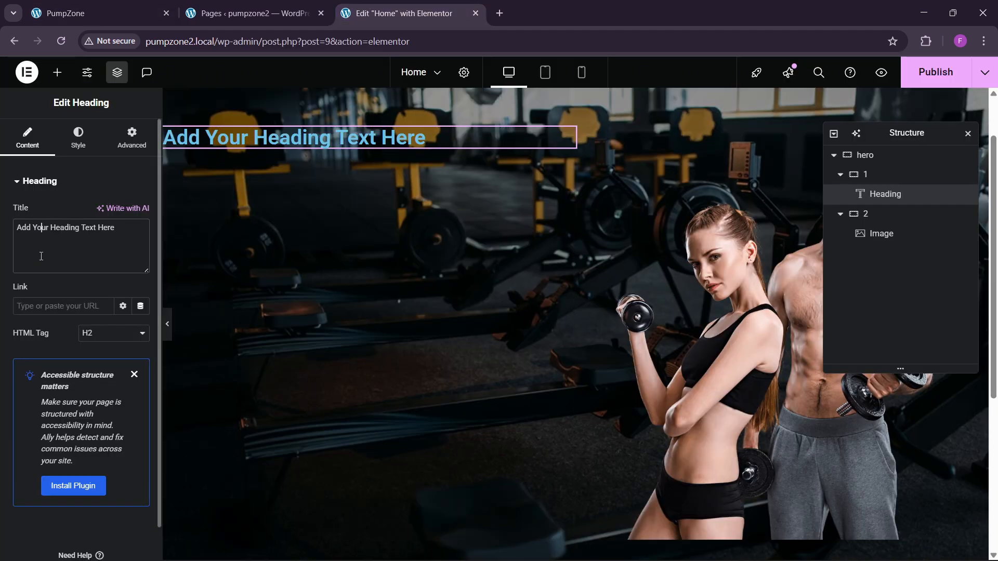
{"action": "key", "text": "ctrl+a"}
{"action": "type", "text": "welcome to gymrock"}
- Set the hero container's Align Items option to Center
{"action": "left_click", "coordinate": [898, 156]}
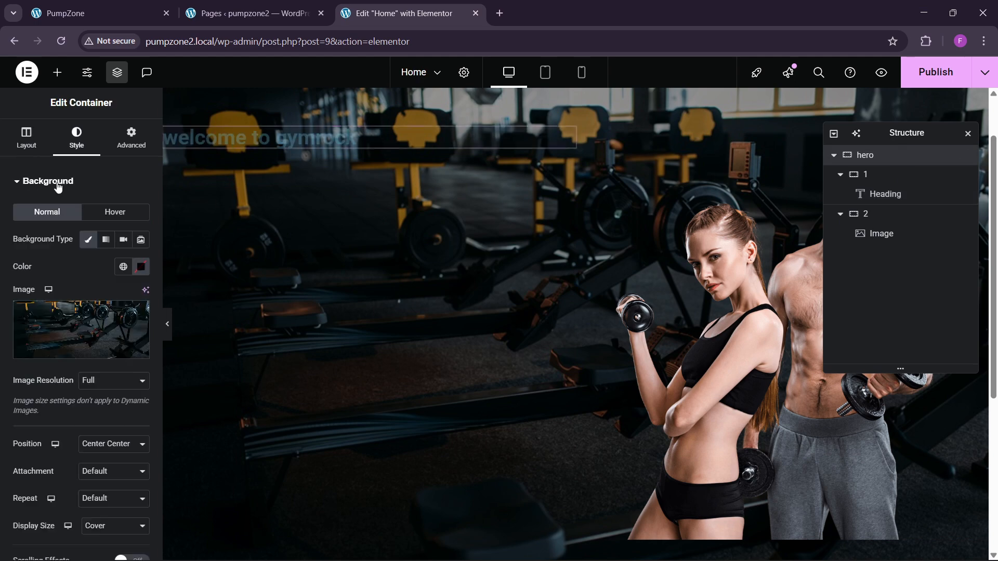
{"action": "left_click", "coordinate": [28, 139]}
{"action": "left_click", "coordinate": [106, 470]}
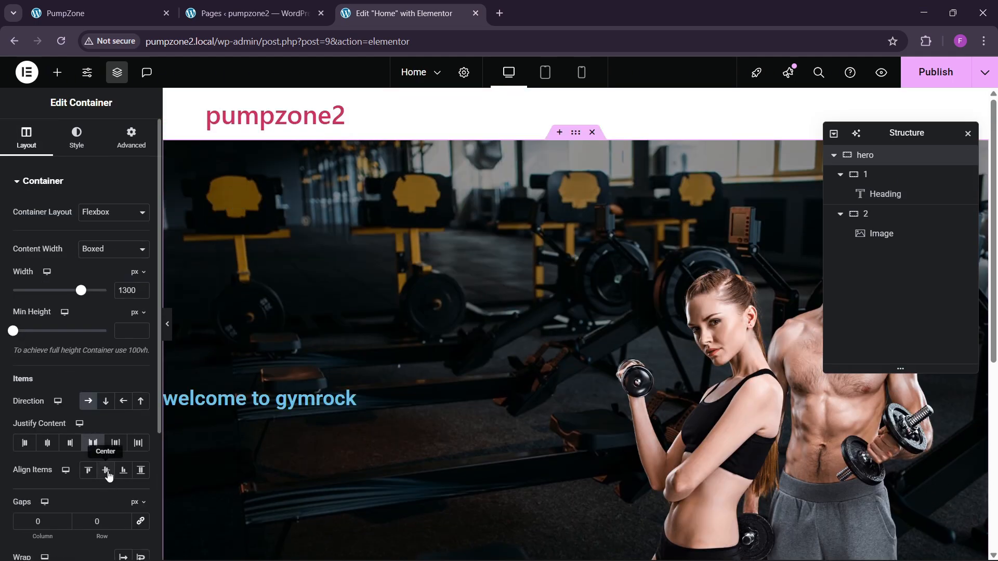
- Duplicate the welcome heading and set the copy's title to "welcome to gymrock Elevate Your Workout Experience" using text from the reference page
{"action": "right_click", "coordinate": [295, 398]}
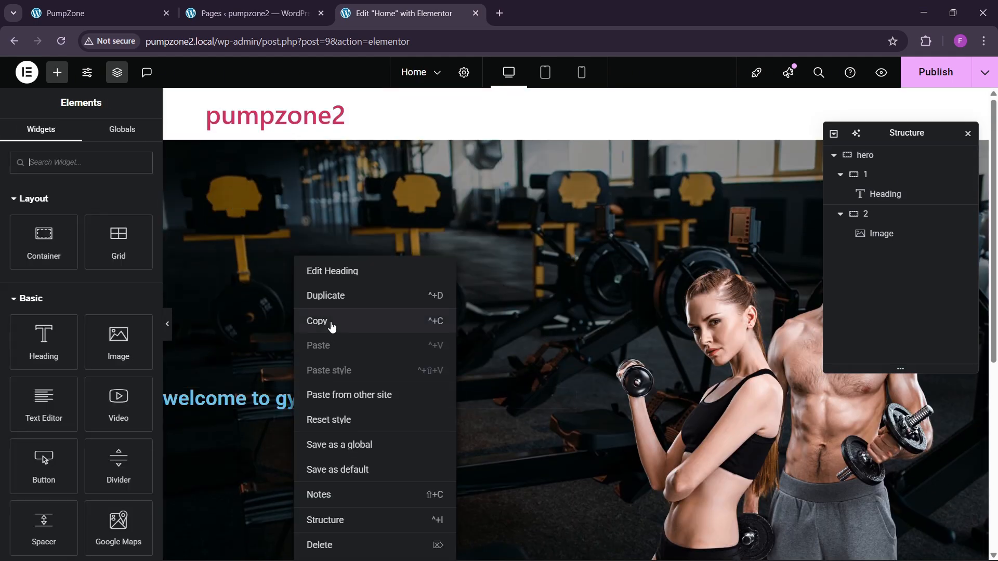
{"action": "left_click", "coordinate": [332, 297]}
{"action": "left_click", "coordinate": [99, 13]}
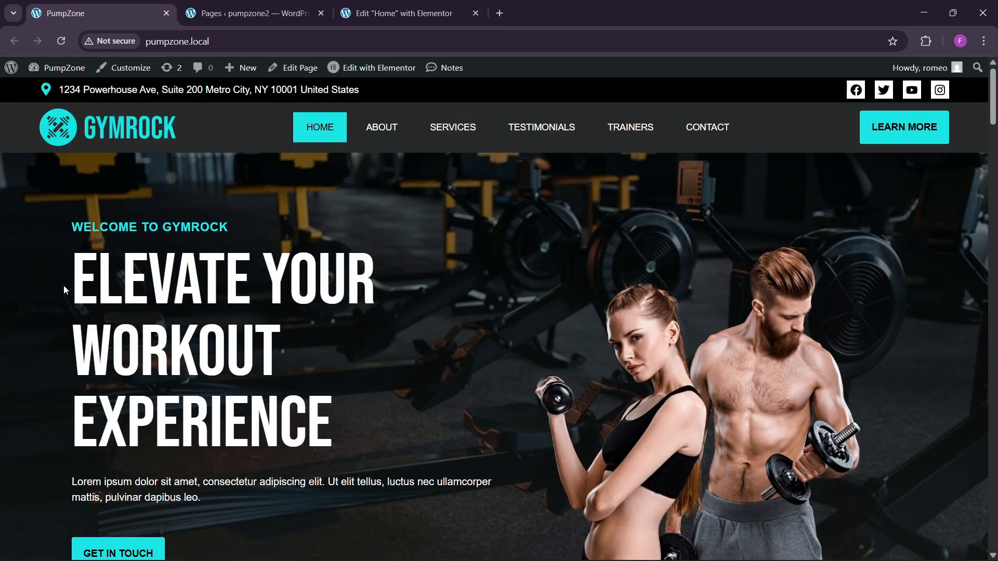
{"action": "left_click_drag", "start_coordinate": [64, 285], "coordinate": [338, 435]}
{"action": "left_click", "coordinate": [400, 13]}
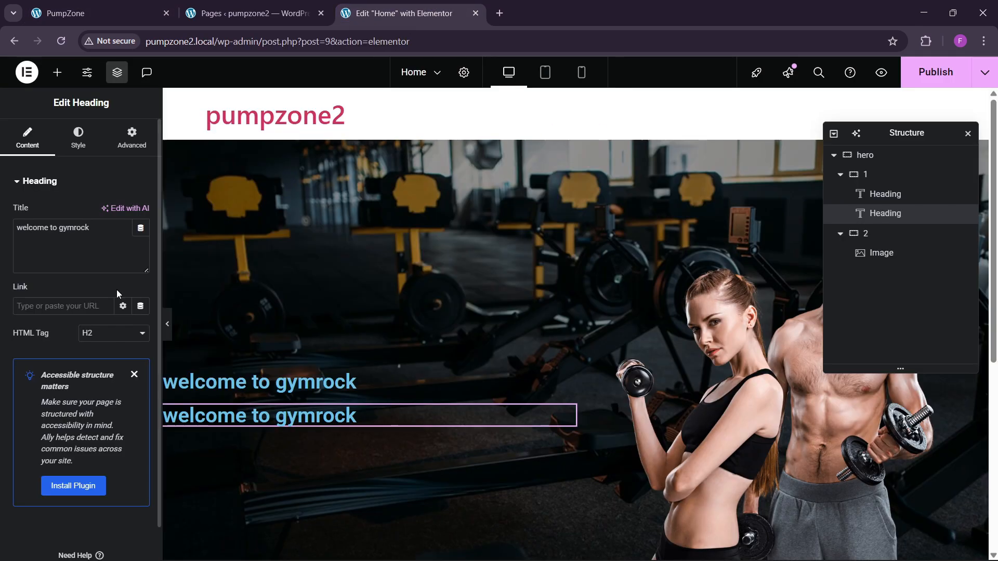
{"action": "triple_click", "coordinate": [89, 261]}
{"action": "type", "text": "welcome to gymrock Elevate Your Workout Experience"}
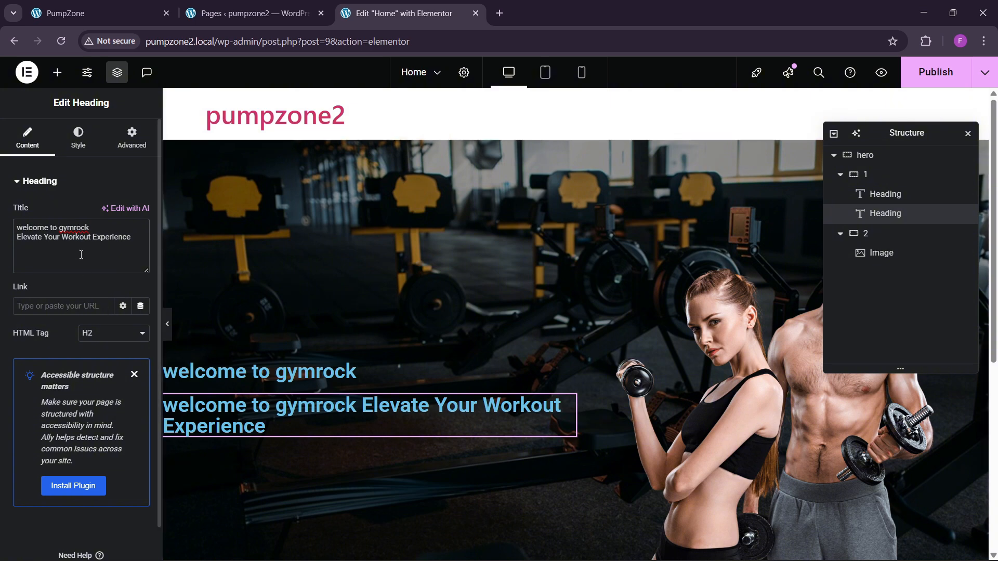
- Set the first heading's font family to Helvetica
{"action": "left_click", "coordinate": [235, 386]}
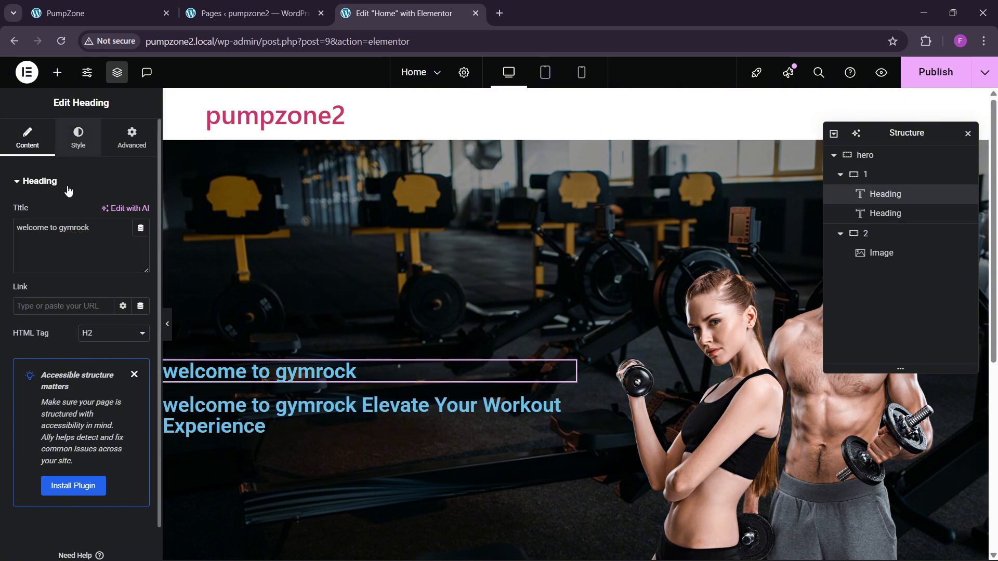
{"action": "left_click", "coordinate": [78, 138]}
{"action": "left_click", "coordinate": [139, 250]}
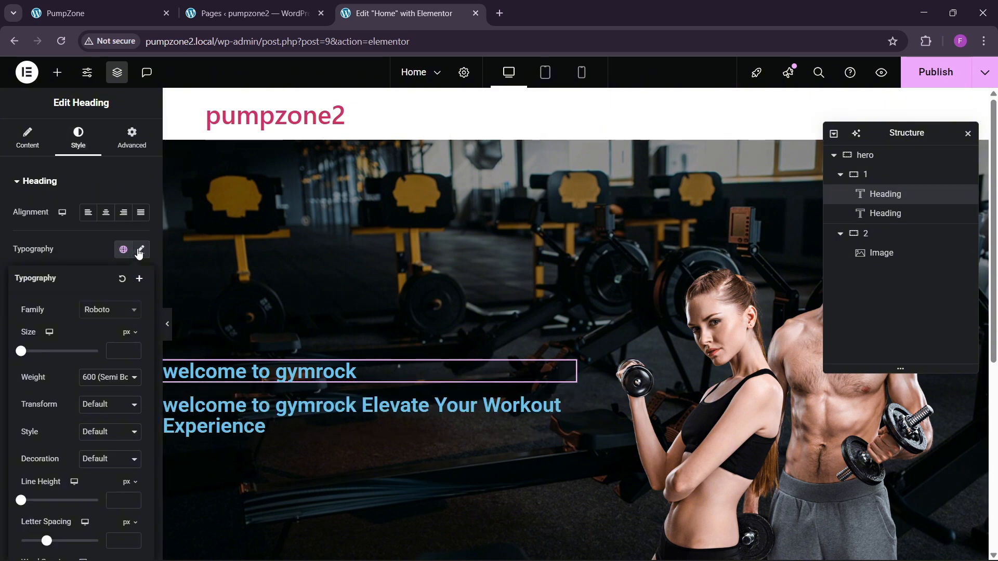
{"action": "left_click", "coordinate": [106, 311]}
{"action": "type", "text": "helv"}
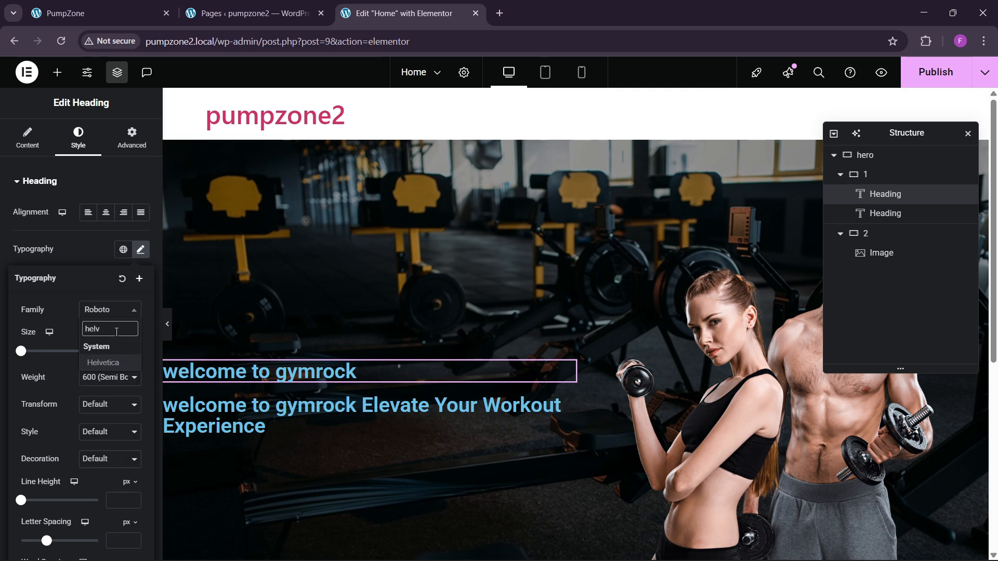
{"action": "key", "text": "Return"}
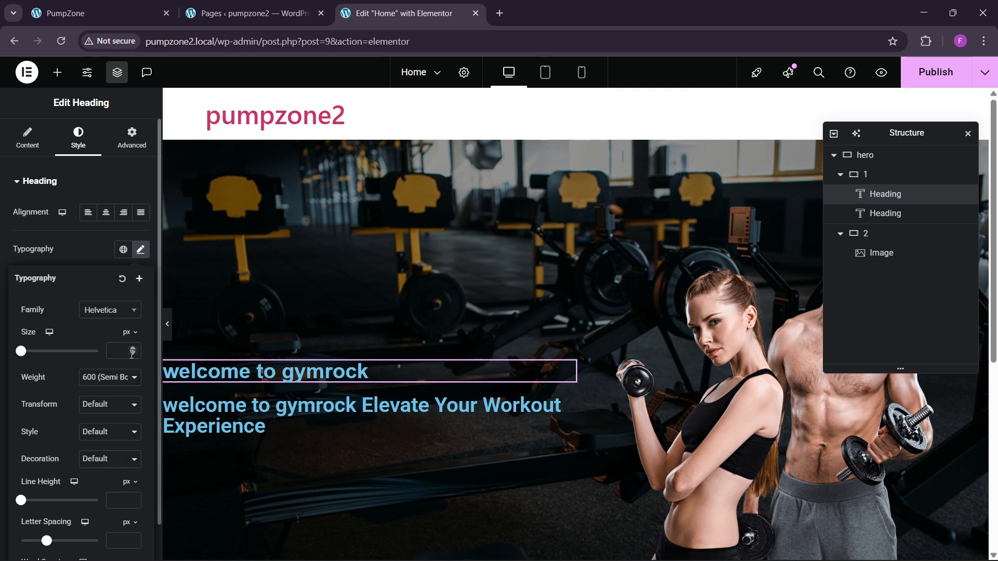
- Set the welcome heading's font size to 20 px, checking against the PumpZone reference, and its text transform to Uppercase
{"action": "left_click", "coordinate": [135, 350]}
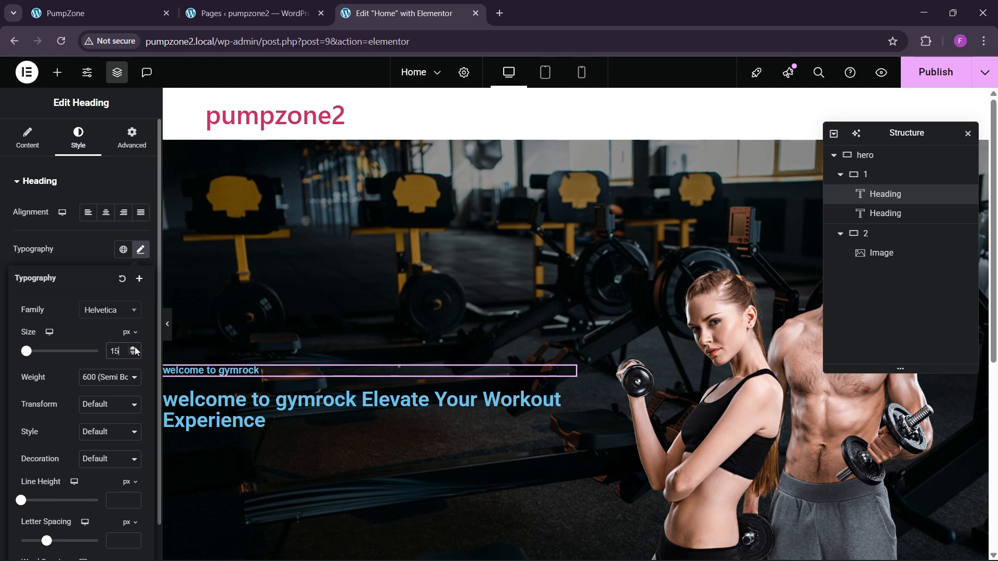
{"action": "left_click", "coordinate": [135, 349]}
{"action": "left_click", "coordinate": [162, 5]}
{"action": "left_click", "coordinate": [187, 205]}
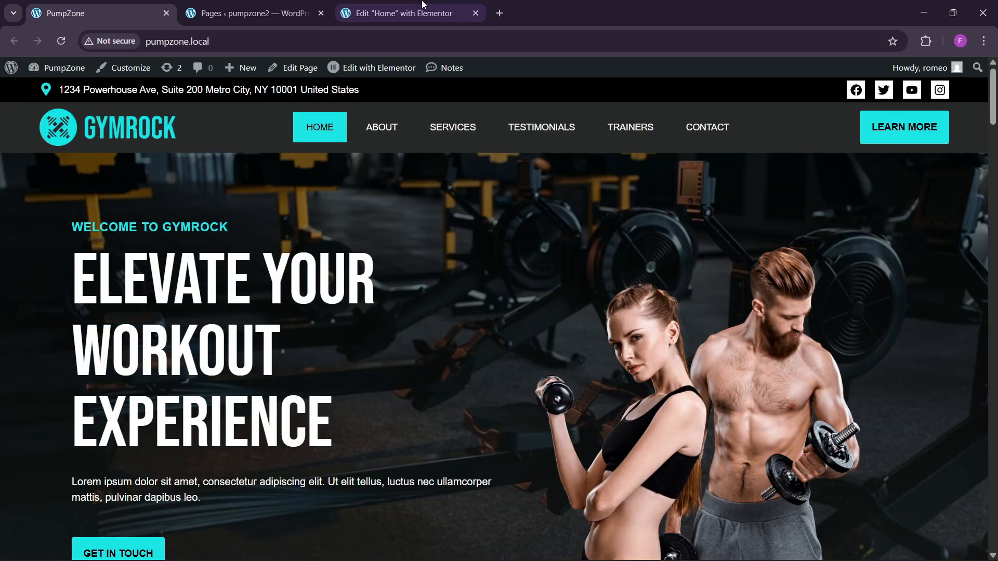
{"action": "left_click", "coordinate": [400, 13]}
{"action": "left_click", "coordinate": [132, 352]}
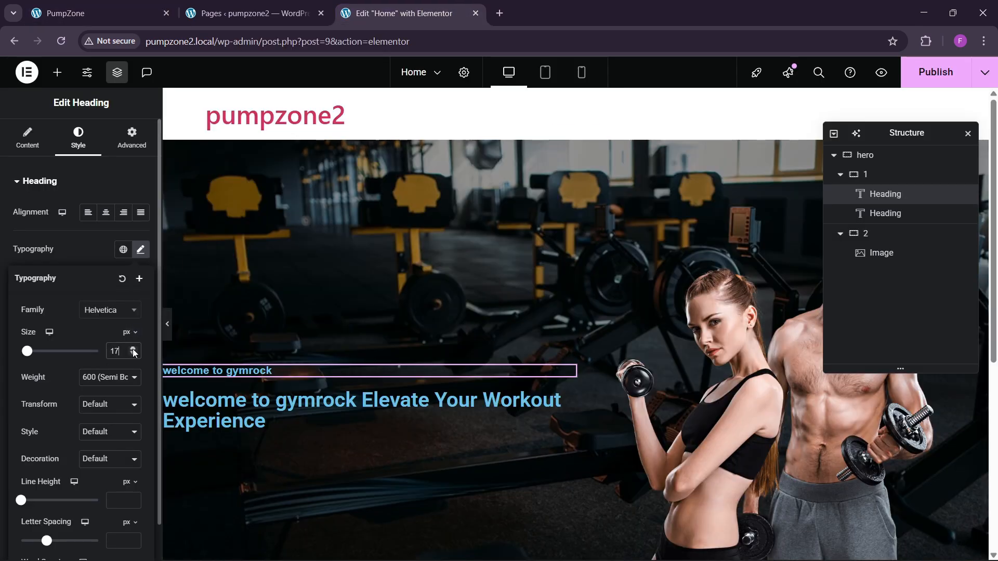
{"action": "left_click", "coordinate": [102, 385]}
{"action": "left_click", "coordinate": [95, 410]}
{"action": "left_click", "coordinate": [98, 405]}
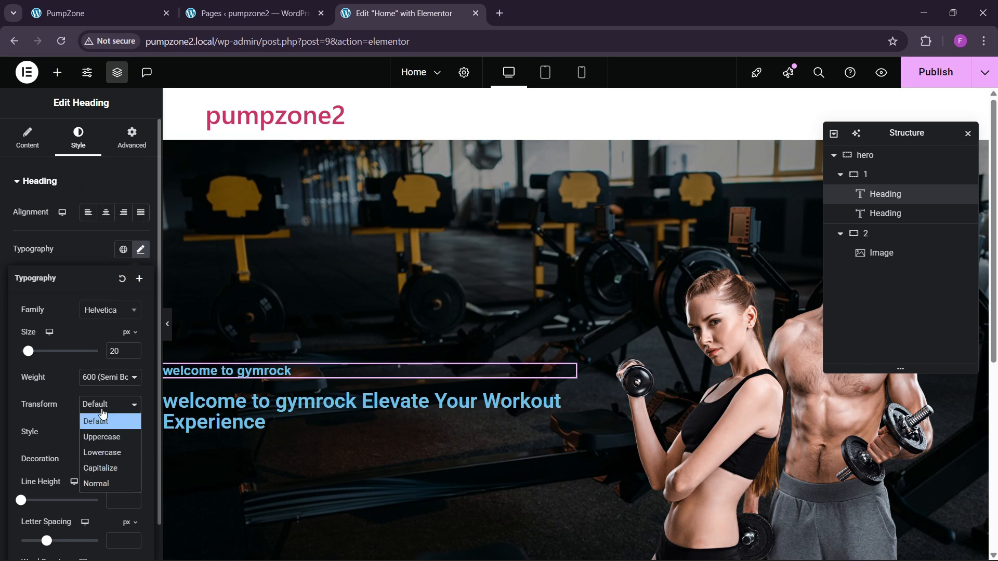
{"action": "left_click", "coordinate": [97, 437]}
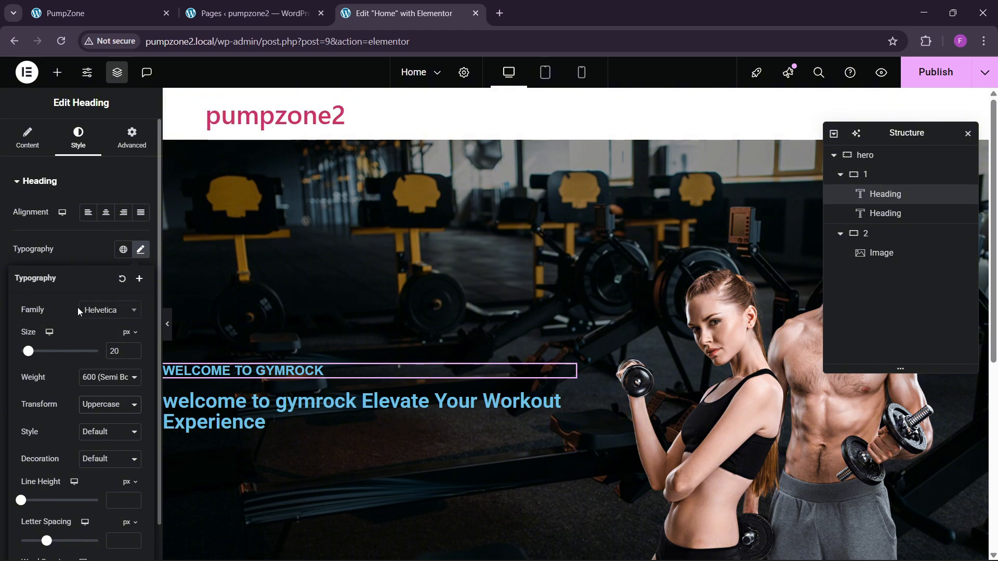
- Apply the global color "theme sky blue" to the welcome heading's text
{"action": "left_click", "coordinate": [102, 261]}
{"action": "left_click", "coordinate": [124, 397]}
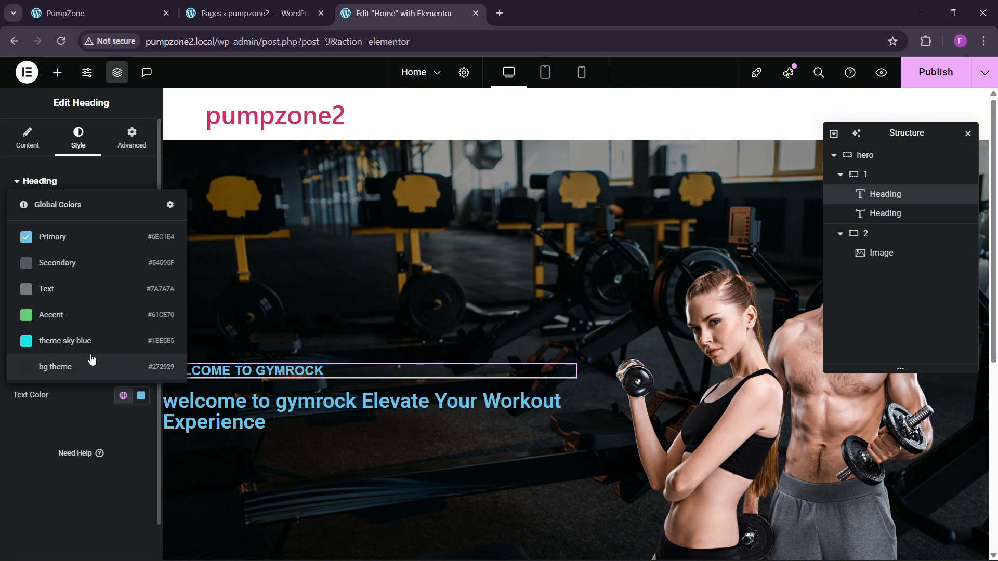
{"action": "left_click", "coordinate": [85, 351]}
{"action": "left_click", "coordinate": [124, 401]}
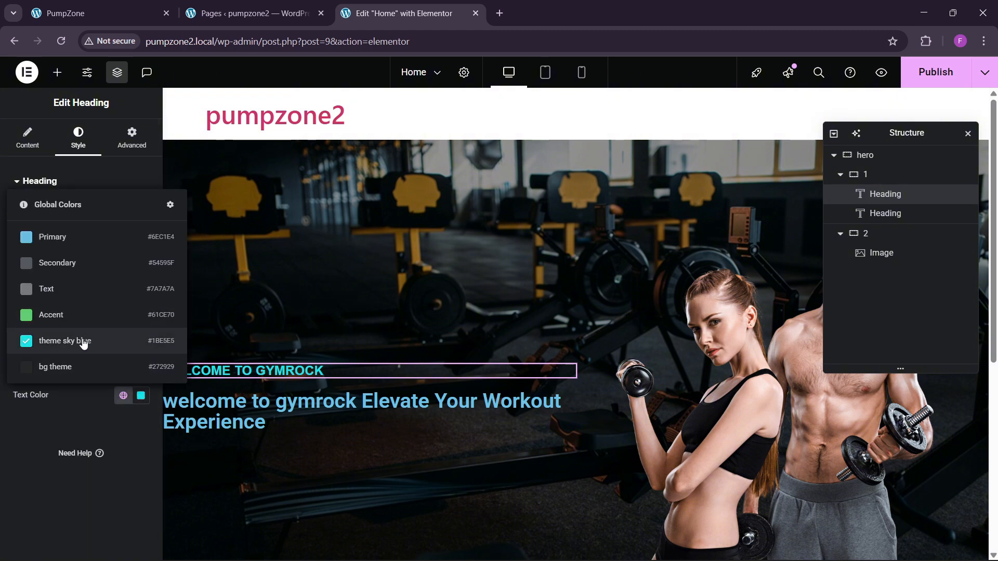
{"action": "left_click", "coordinate": [83, 342]}
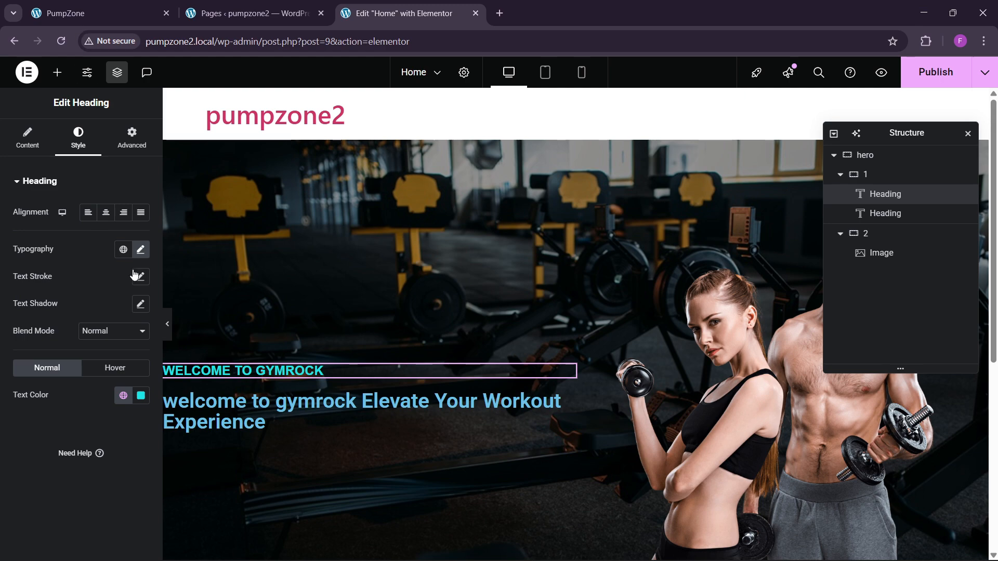
- Set the welcome heading's font size to 18 px and compare it with the reference page
{"action": "left_click", "coordinate": [141, 250]}
{"action": "left_click", "coordinate": [133, 354]}
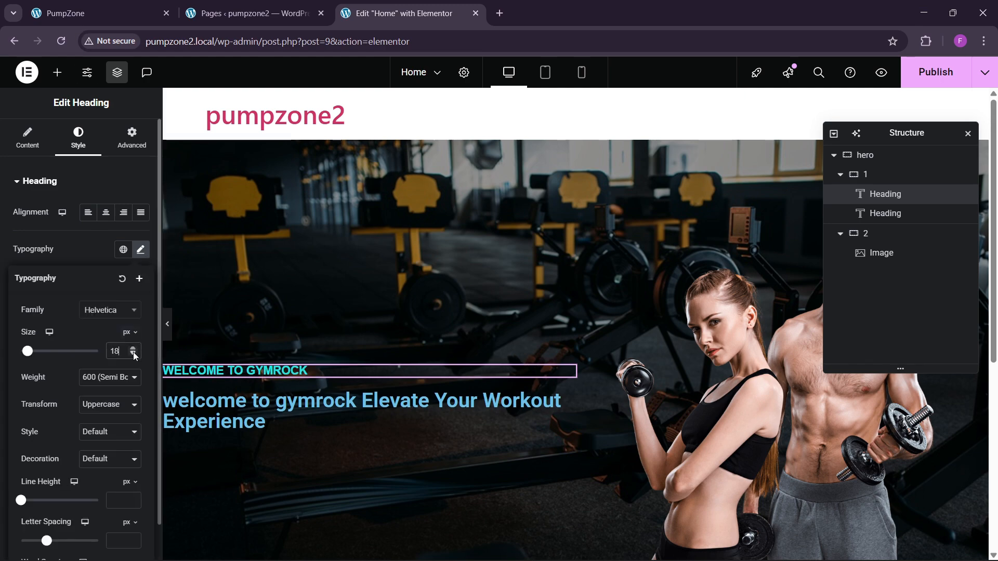
{"action": "left_click", "coordinate": [118, 5]}
{"action": "left_click", "coordinate": [357, 10]}
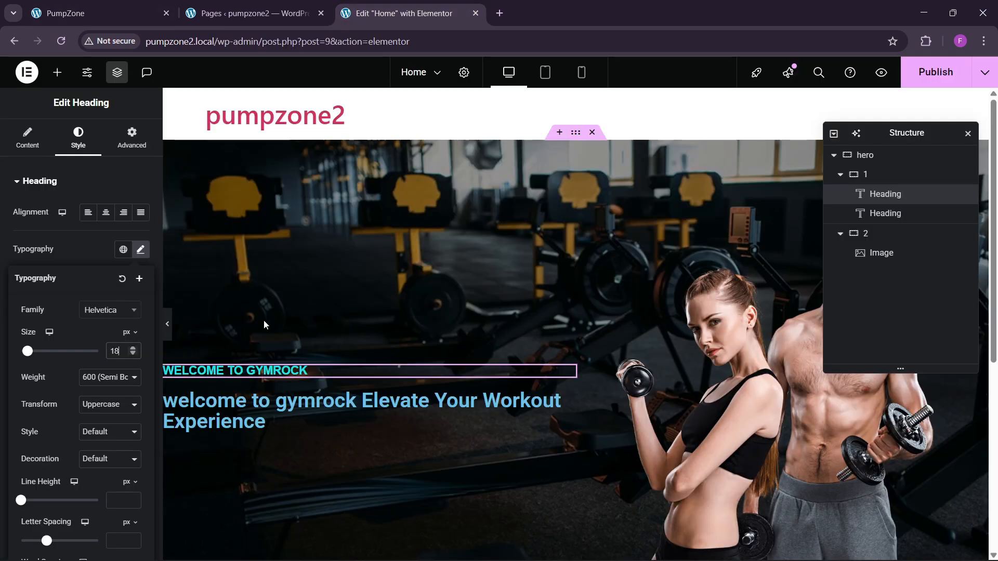
- Set the second heading's font family to Bebas Neue
{"action": "left_click", "coordinate": [273, 411]}
{"action": "left_click", "coordinate": [78, 136]}
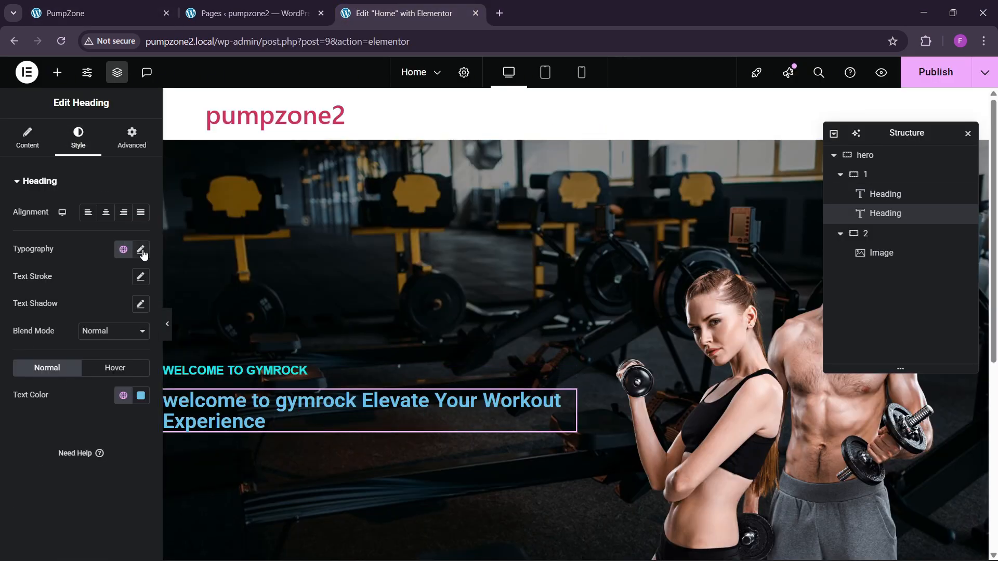
{"action": "left_click", "coordinate": [140, 250]}
{"action": "left_click", "coordinate": [104, 310]}
{"action": "type", "text": "neue"}
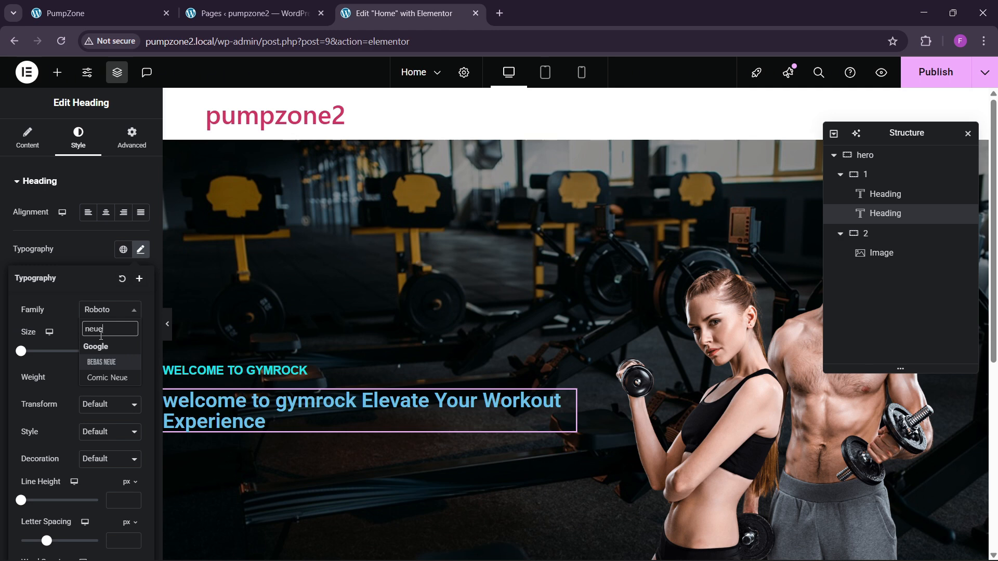
{"action": "key", "text": "Return"}
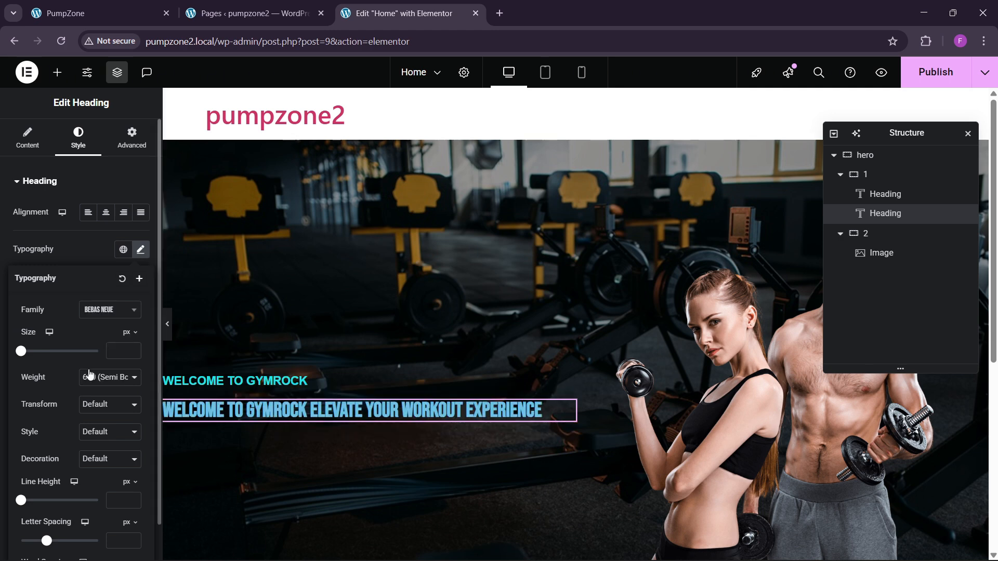
- Set the second heading's font size to 90 px and its weight to 500 (Medium)
{"action": "left_click", "coordinate": [131, 348]}
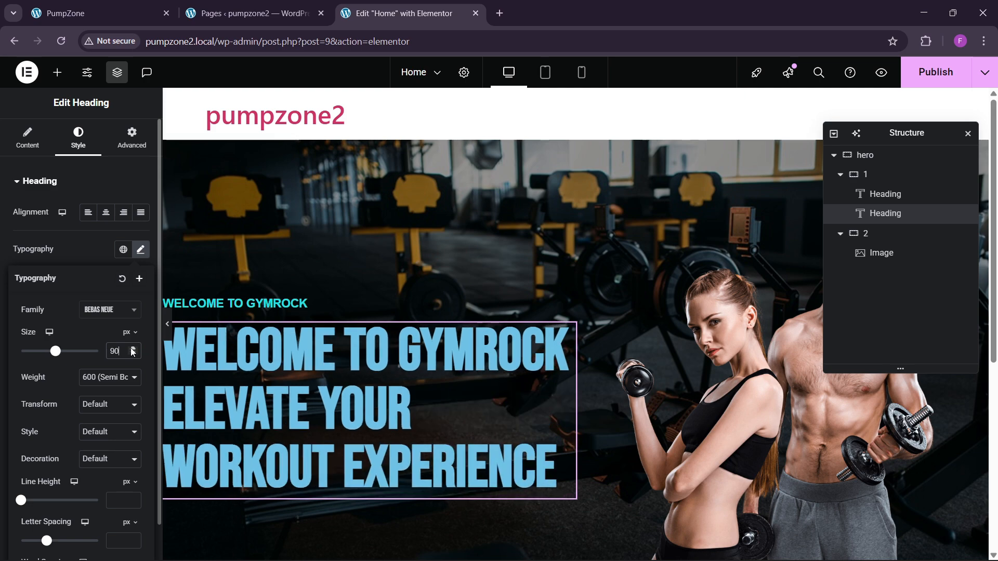
{"action": "left_click", "coordinate": [104, 378]}
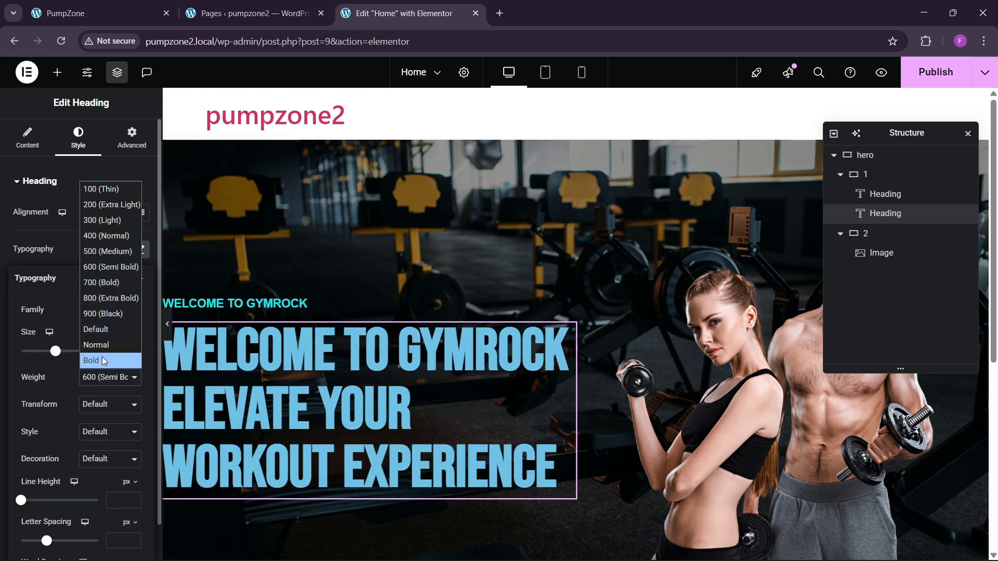
{"action": "left_click", "coordinate": [95, 251]}
- Copy the main headline from the PumpZone reference page and replace the second heading's title with "Elevate Your Workout Experience"
{"action": "left_click", "coordinate": [112, 5]}
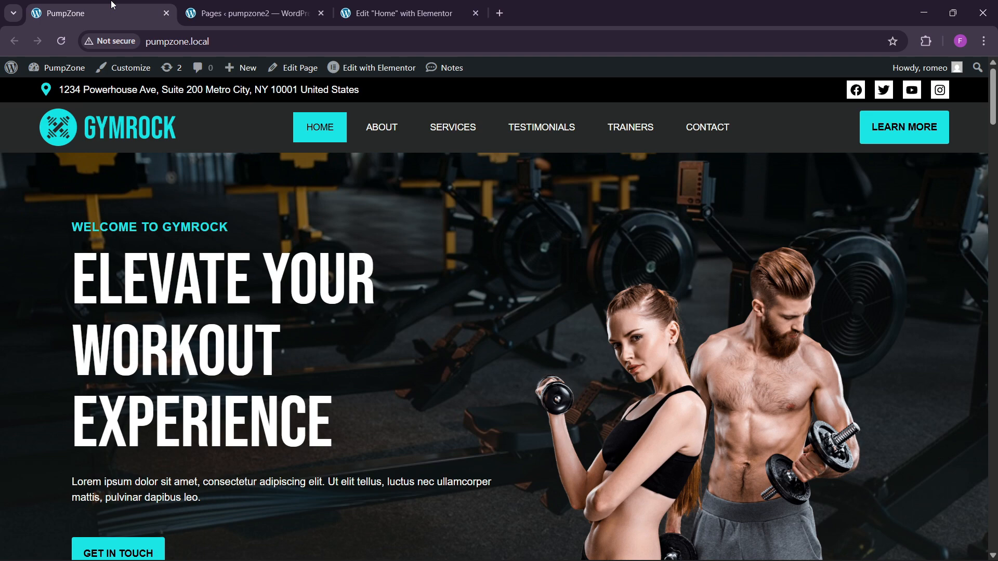
{"action": "left_click_drag", "start_coordinate": [81, 272], "coordinate": [369, 406]}
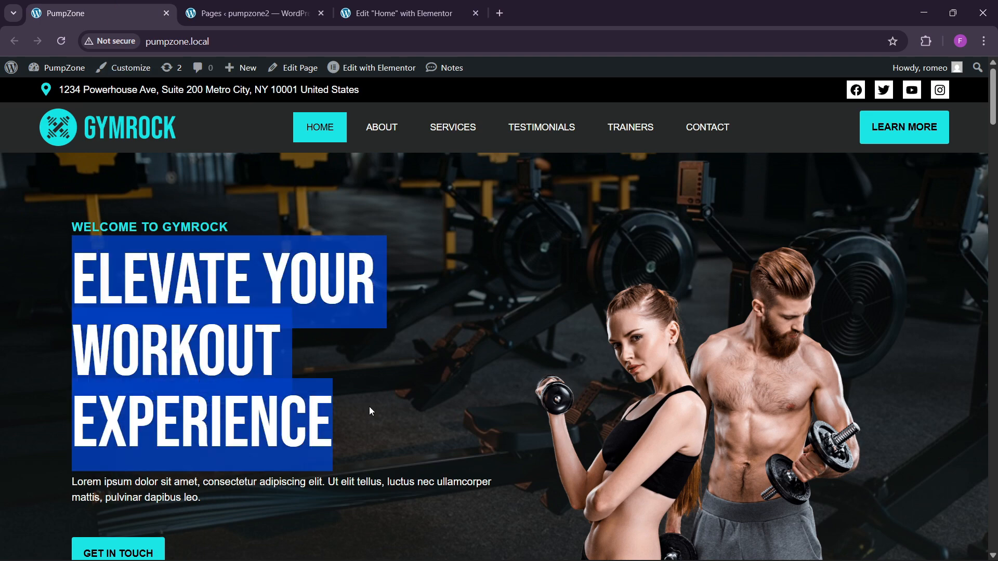
{"action": "left_click", "coordinate": [427, 5]}
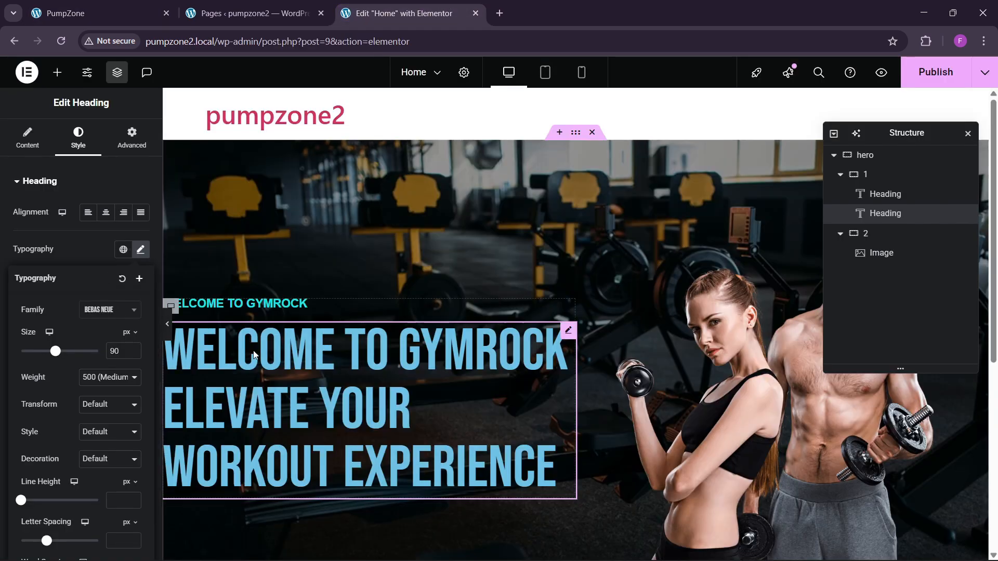
{"action": "left_click", "coordinate": [27, 137]}
{"action": "left_click", "coordinate": [84, 264]}
{"action": "key", "text": "ctrl+a"}
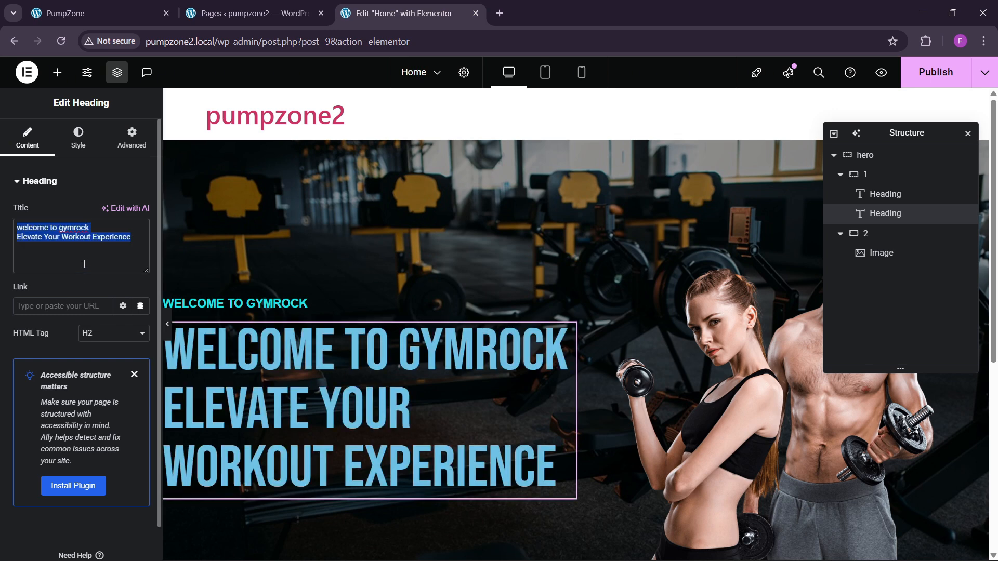
{"action": "type", "text": "Elevate Your Workout Experience"}
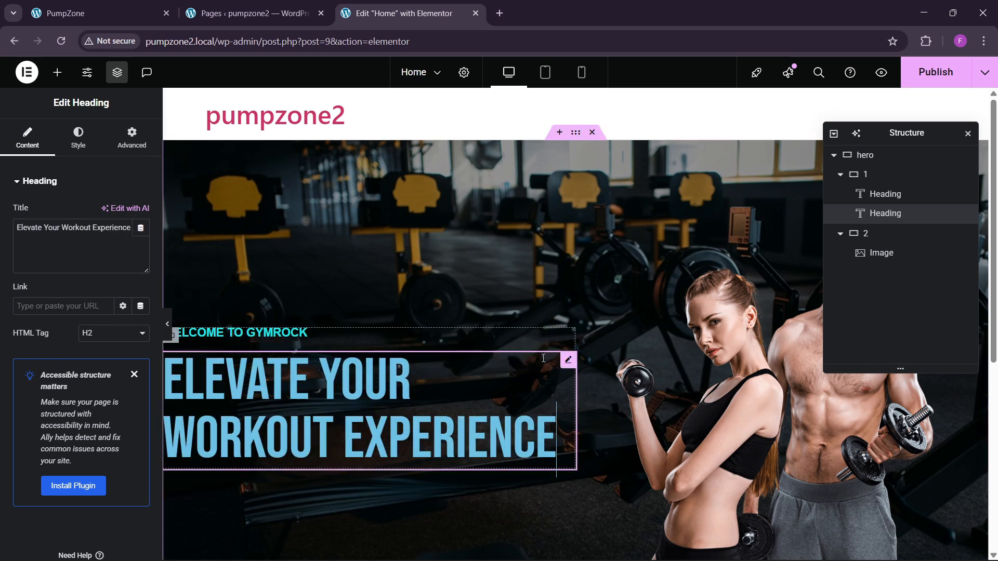
- Set the main headline's text color to white
{"action": "left_click", "coordinate": [78, 139]}
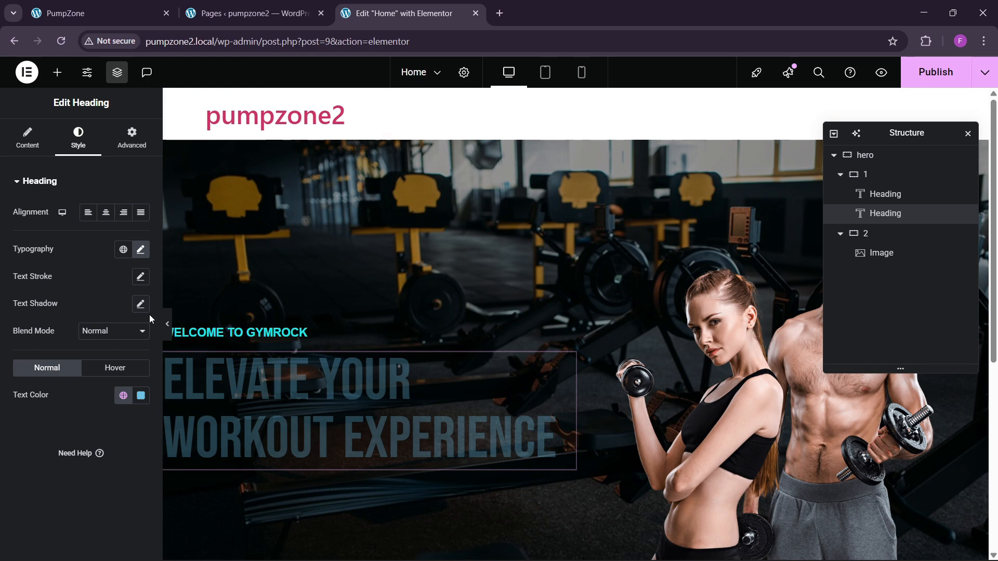
{"action": "left_click", "coordinate": [140, 396]}
{"action": "left_click_drag", "start_coordinate": [99, 270], "coordinate": [34, 187]}
{"action": "left_click", "coordinate": [23, 462]}
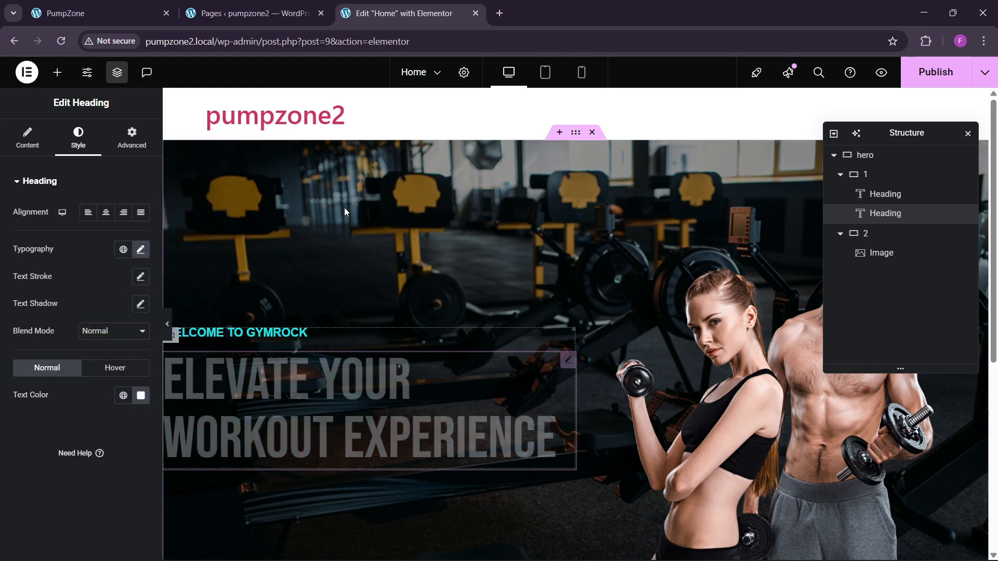
- Set the main headline's font size to 100 px and compare its wrapping with the PumpZone reference page
{"action": "left_click", "coordinate": [168, 6]}
{"action": "left_click", "coordinate": [400, 13]}
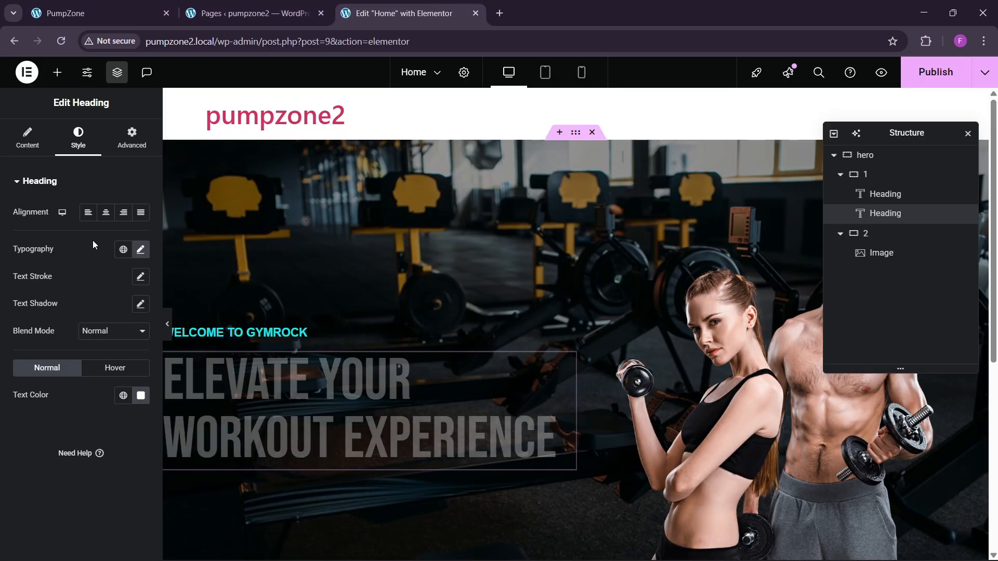
{"action": "left_click", "coordinate": [141, 250]}
{"action": "left_click", "coordinate": [134, 349]}
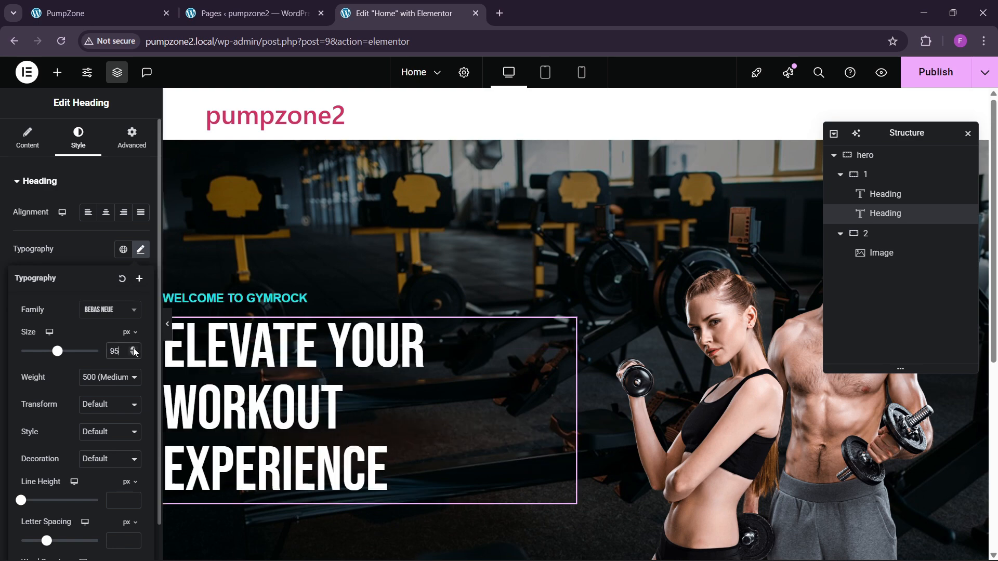
{"action": "left_click", "coordinate": [133, 348]}
{"action": "left_click", "coordinate": [133, 349]}
{"action": "scroll", "coordinate": [315, 371], "scroll_direction": "down", "scroll_amount": 2}
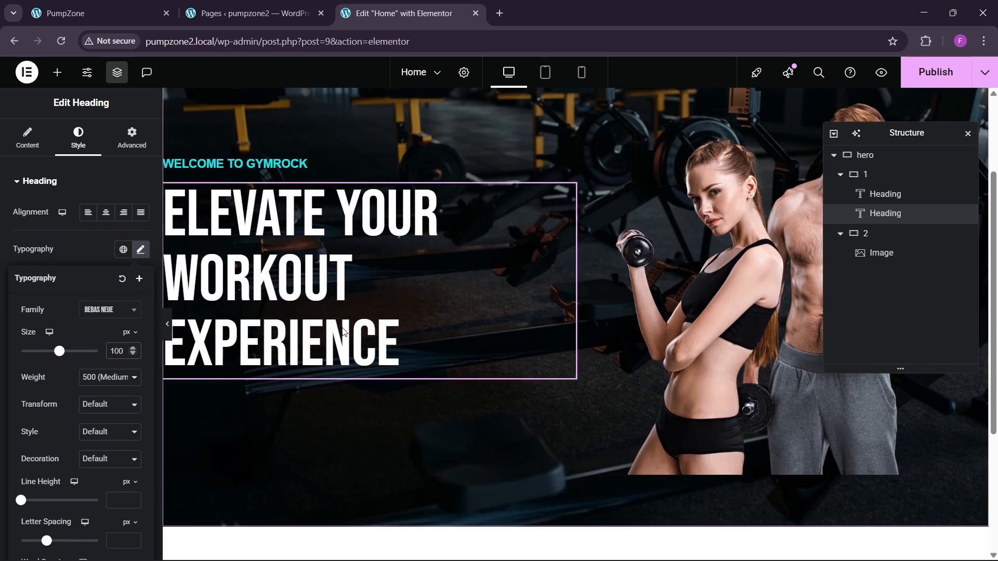
{"action": "left_click", "coordinate": [104, 11]}
{"action": "scroll", "coordinate": [232, 375], "scroll_direction": "down", "scroll_amount": 2}
{"action": "left_click", "coordinate": [399, 5]}
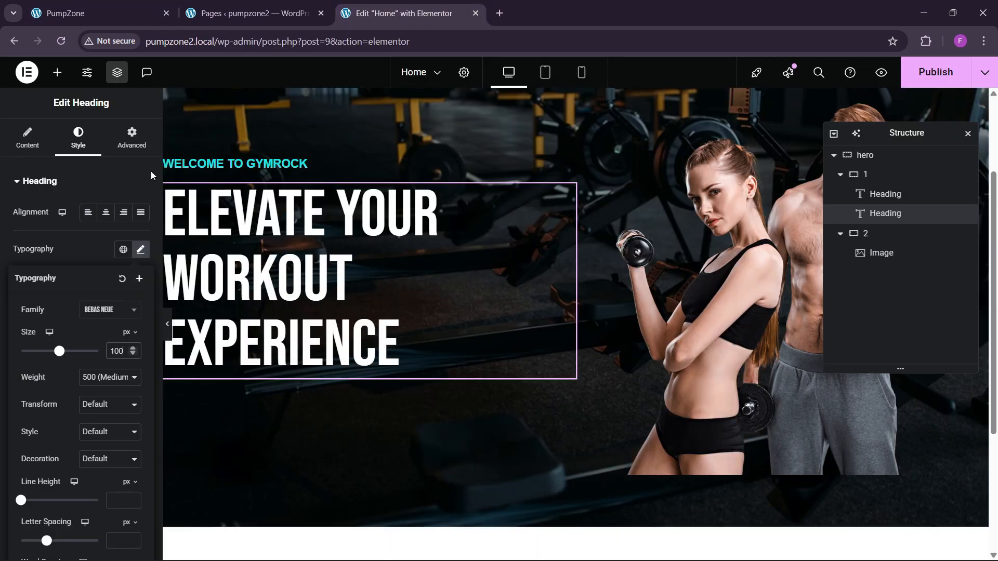
- Add a Text Editor widget below the main headline and check it against the reference page's paragraph
{"action": "left_click", "coordinate": [57, 72]}
{"action": "scroll", "coordinate": [37, 384], "scroll_direction": "down", "scroll_amount": 3}
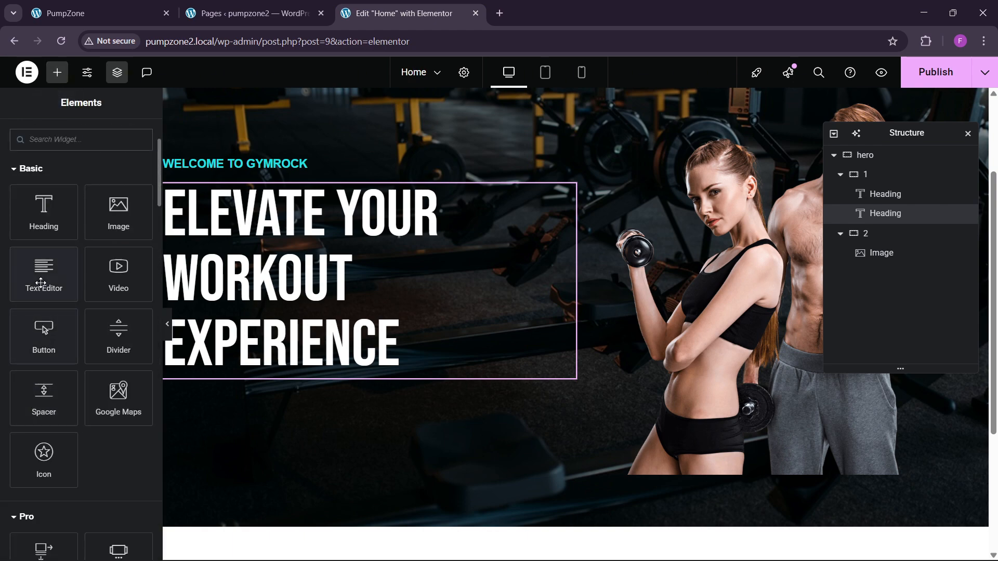
{"action": "left_click_drag", "start_coordinate": [43, 276], "coordinate": [239, 333]}
{"action": "left_click", "coordinate": [114, 4]}
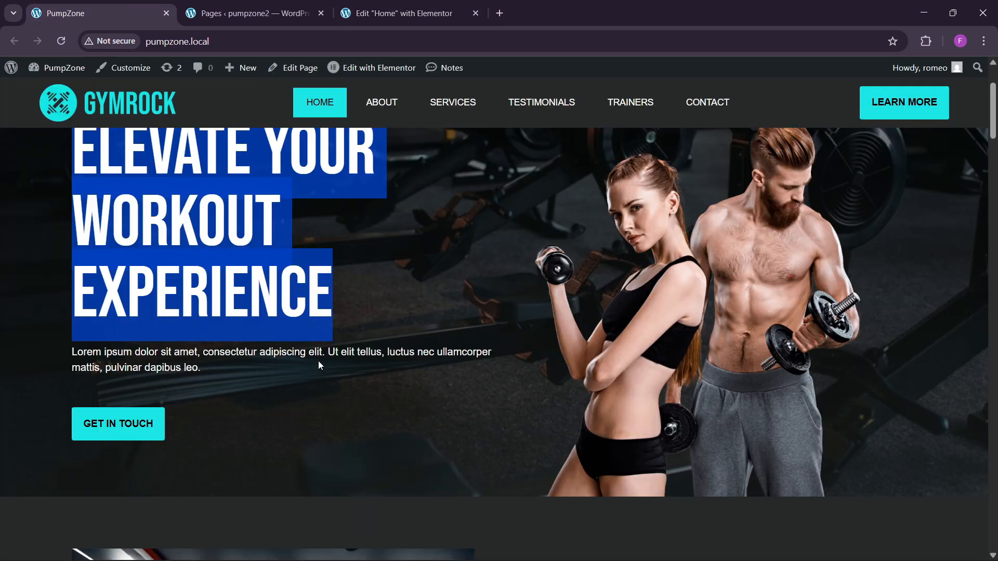
{"action": "left_click", "coordinate": [405, 13]}
- Set the text color of the paragraph below the headline to white
{"action": "left_click", "coordinate": [78, 138]}
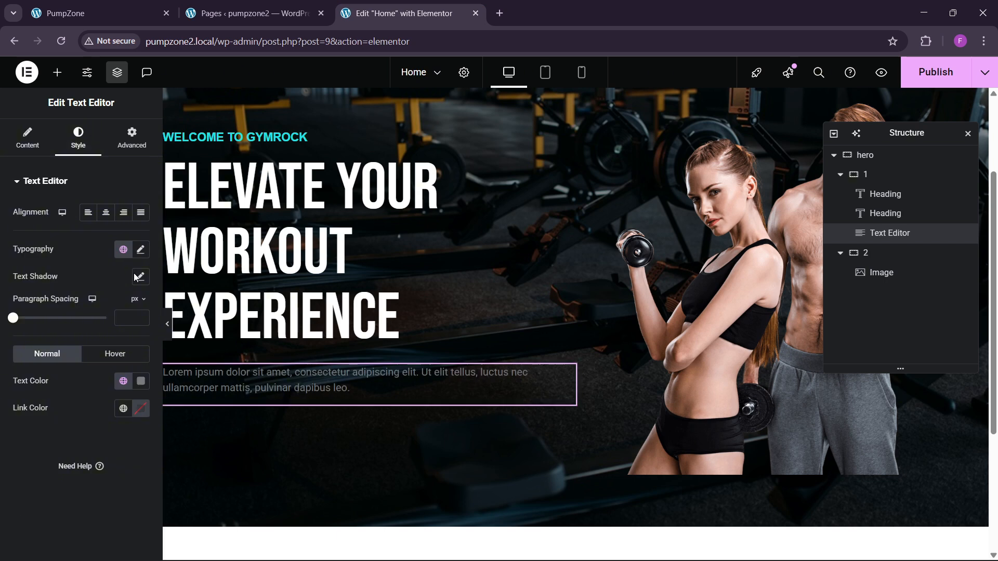
{"action": "left_click", "coordinate": [144, 388]}
{"action": "left_click_drag", "start_coordinate": [78, 229], "coordinate": [54, 211]}
{"action": "left_click", "coordinate": [15, 460]}
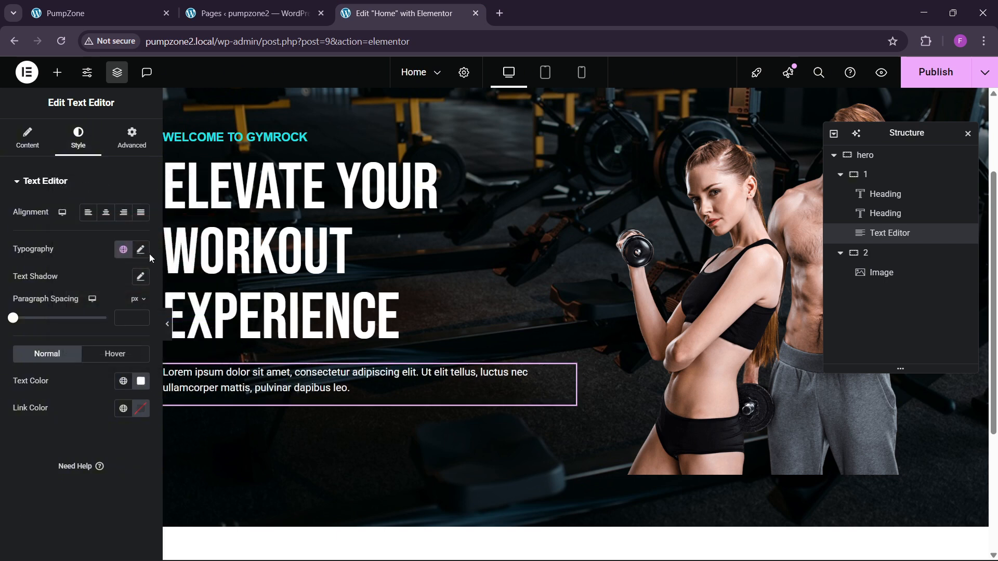
- Set the paragraph's font family to Helvetica and return to its text content
{"action": "left_click", "coordinate": [140, 250]}
{"action": "left_click", "coordinate": [106, 312]}
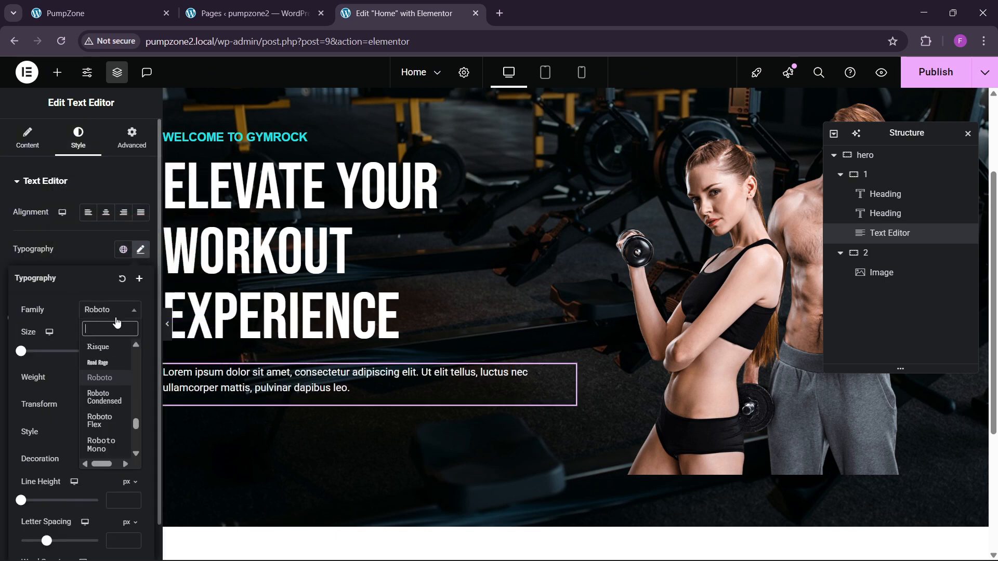
{"action": "type", "text": "helva"}
{"action": "key", "text": "BackSpace"}
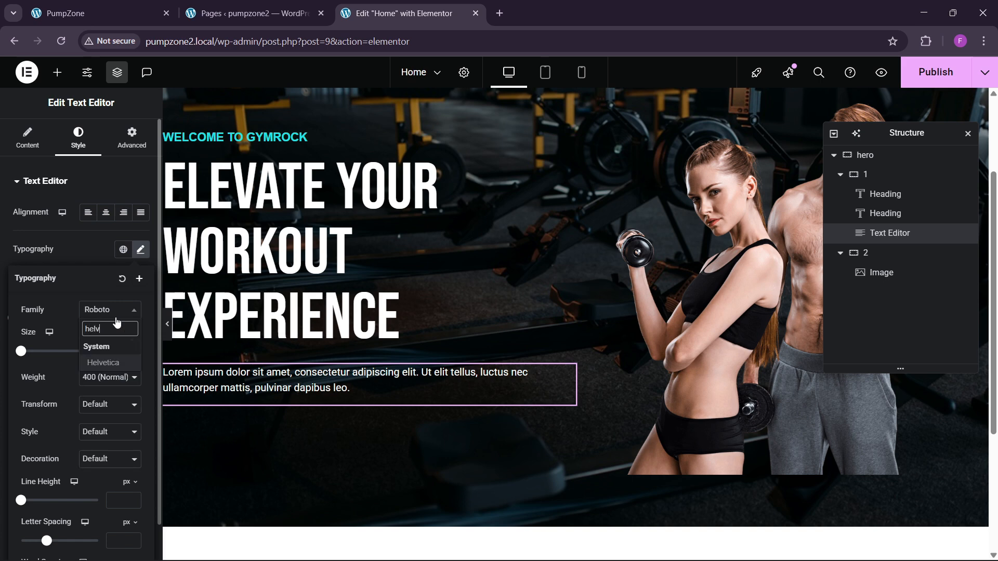
{"action": "key", "text": "Return"}
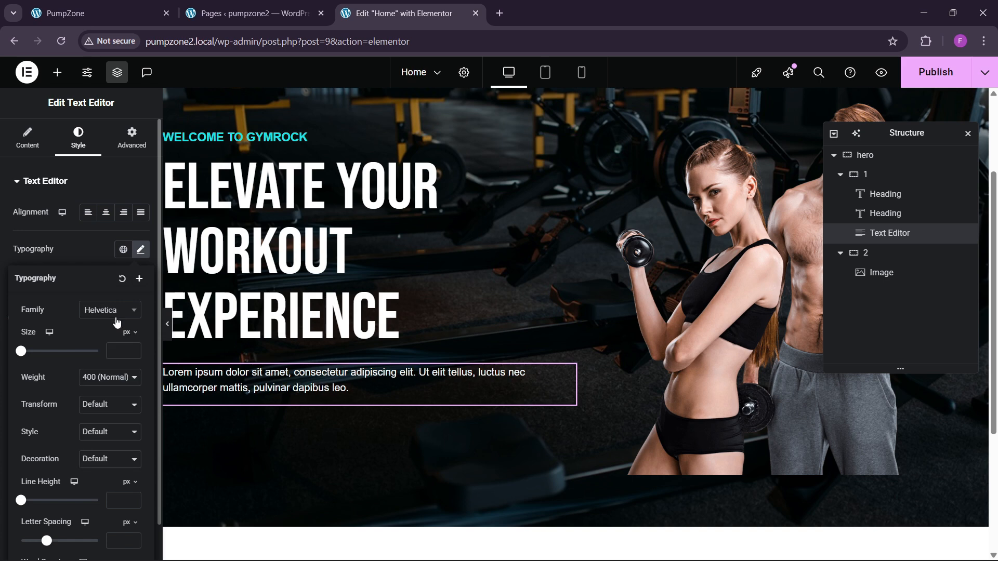
{"action": "left_click", "coordinate": [32, 145]}
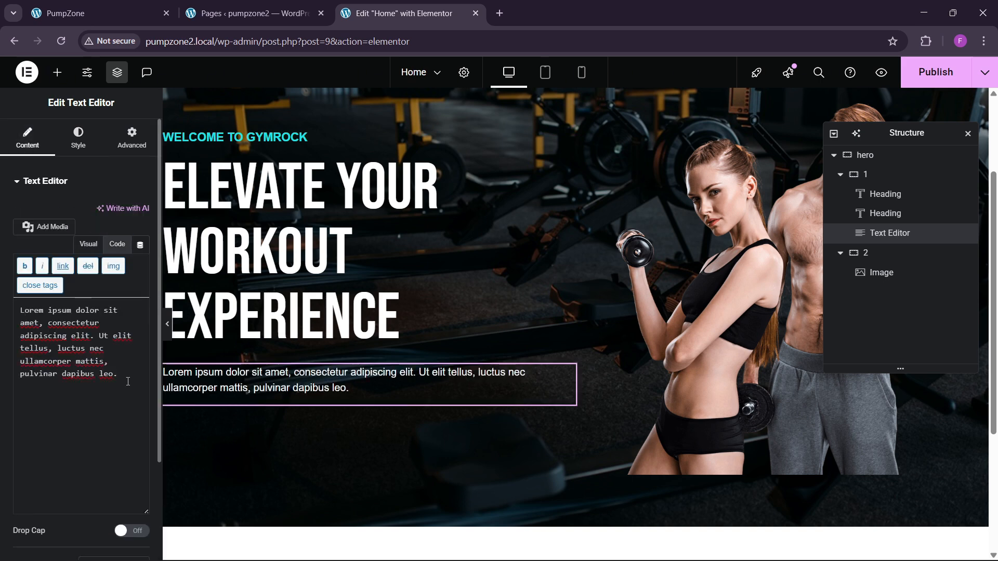
- Check the reference hero's layout and add a Button widget below the paragraph in container 1
{"action": "left_click", "coordinate": [250, 13]}
{"action": "left_click", "coordinate": [156, 13]}
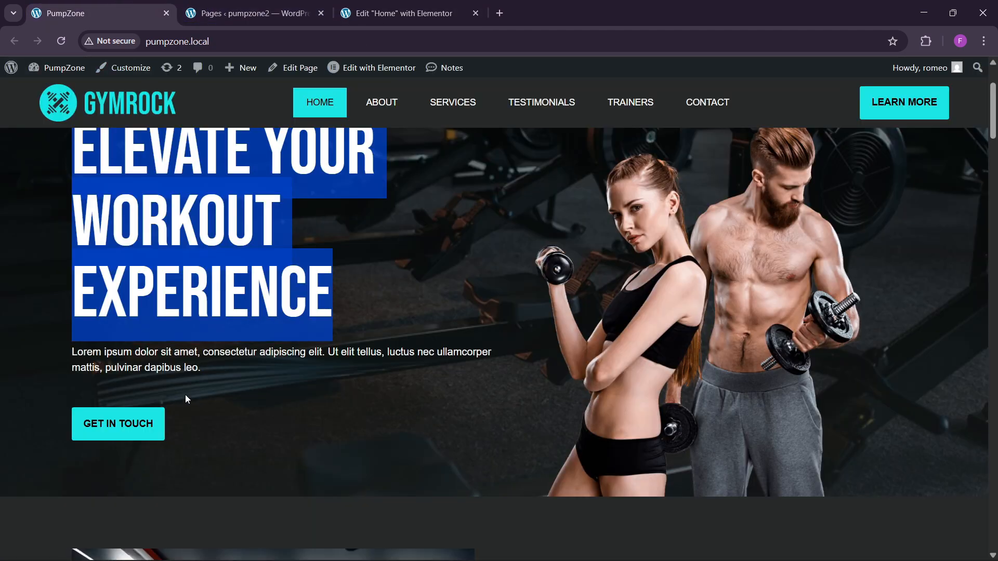
{"action": "left_click", "coordinate": [421, 4]}
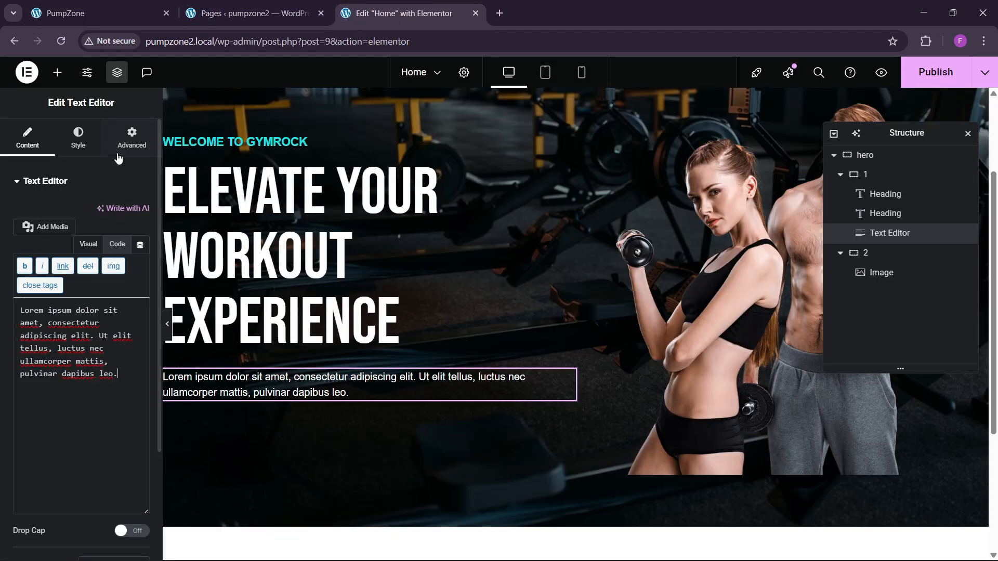
{"action": "left_click", "coordinate": [57, 72]}
{"action": "scroll", "coordinate": [35, 223], "scroll_direction": "down", "scroll_amount": 1}
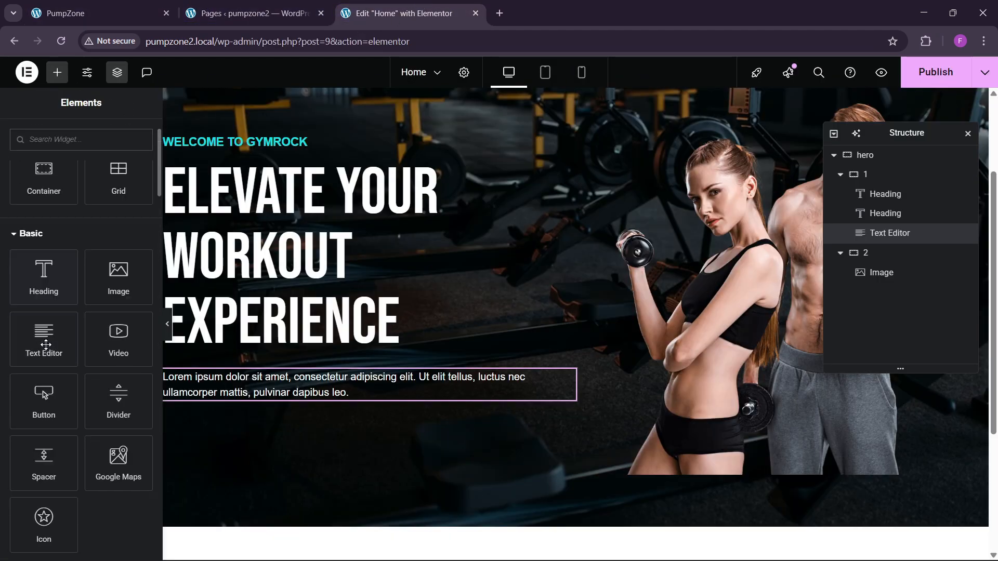
{"action": "left_click_drag", "start_coordinate": [45, 403], "coordinate": [322, 423]}
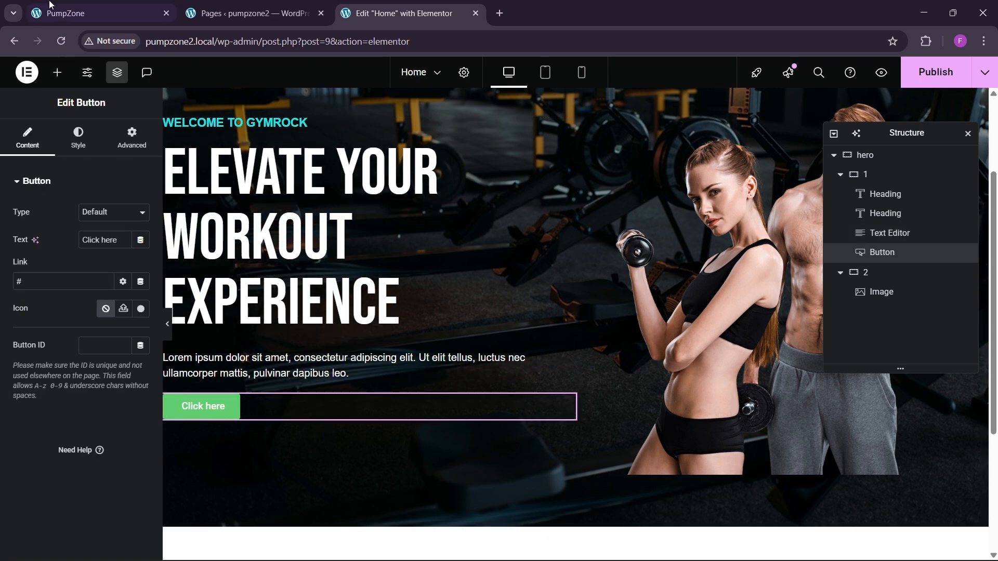
- Replace the new button's text with "GET IN TOUCH", matching the PumpZone reference page
{"action": "left_click", "coordinate": [78, 13]}
{"action": "left_click", "coordinate": [414, 11]}
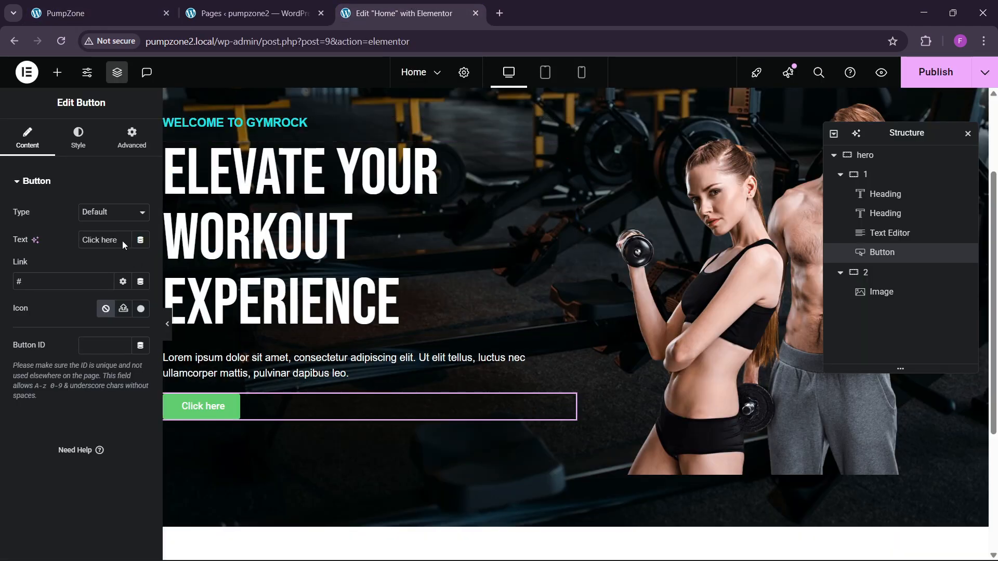
{"action": "type", "text": "GET IN TOUCH"}
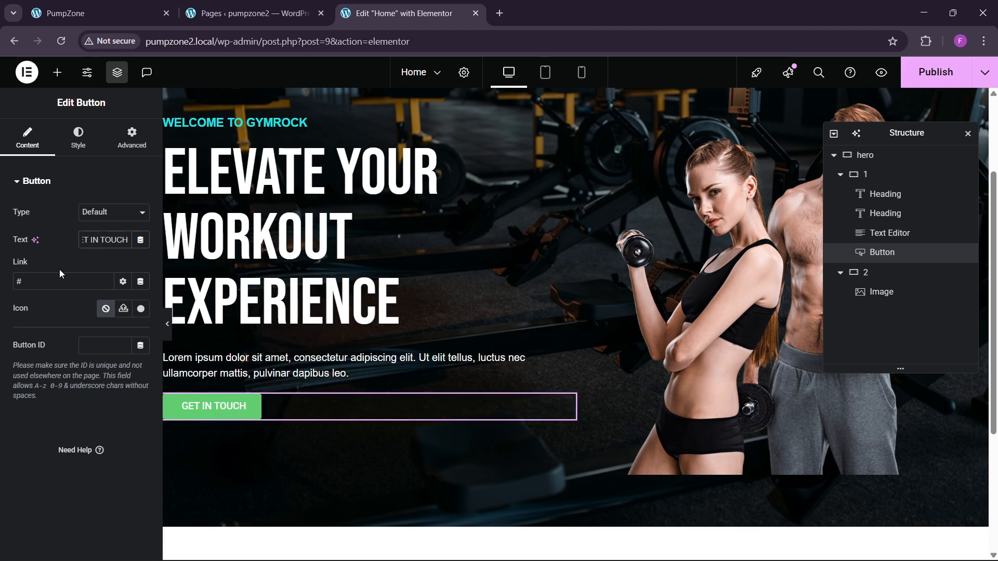
- Set the button's background to the global color "theme sky blue" and its text color to black
{"action": "left_click", "coordinate": [71, 149]}
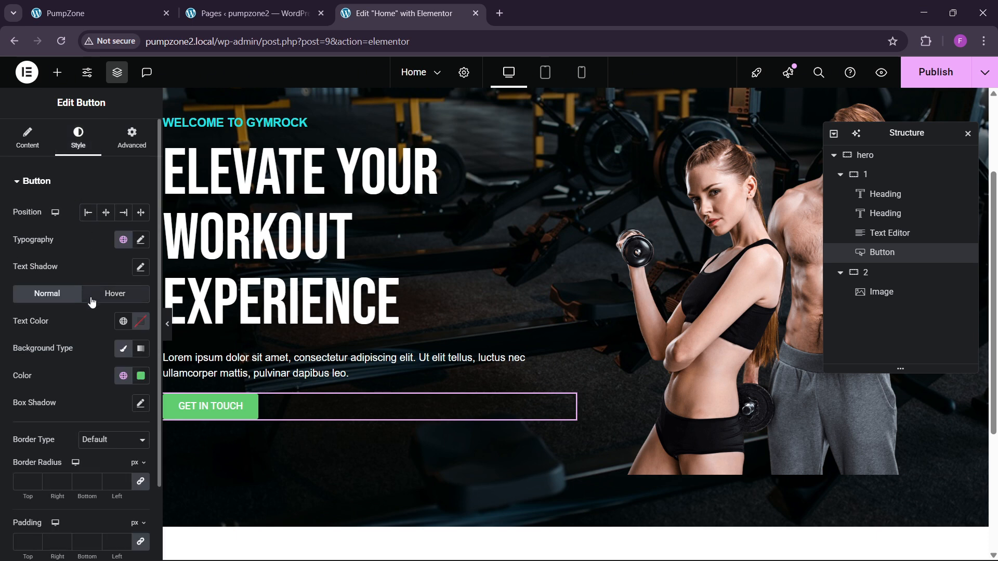
{"action": "left_click", "coordinate": [123, 375]}
{"action": "left_click", "coordinate": [83, 326]}
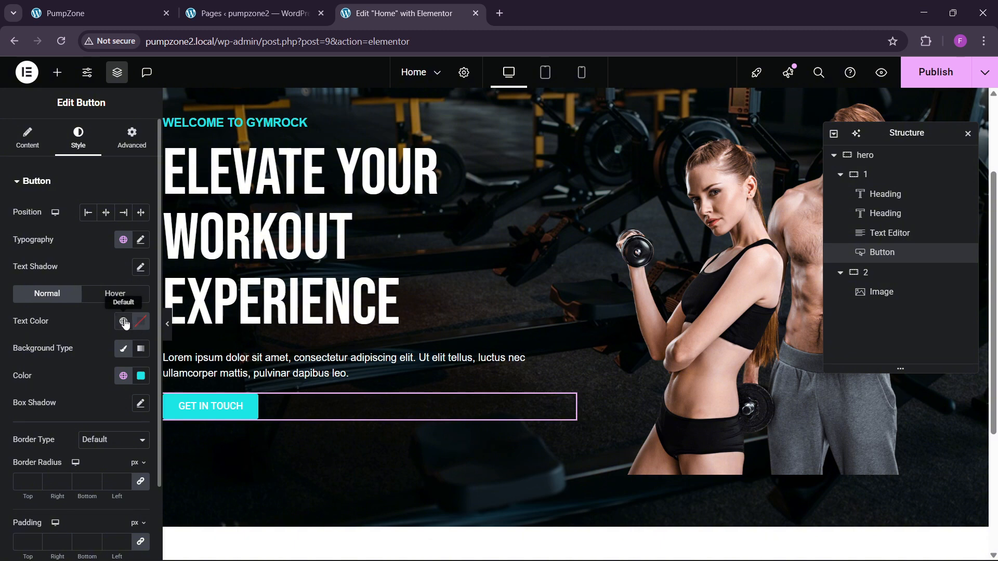
{"action": "left_click", "coordinate": [140, 323]}
{"action": "left_click_drag", "start_coordinate": [94, 442], "coordinate": [57, 476]}
{"action": "left_click", "coordinate": [54, 400]}
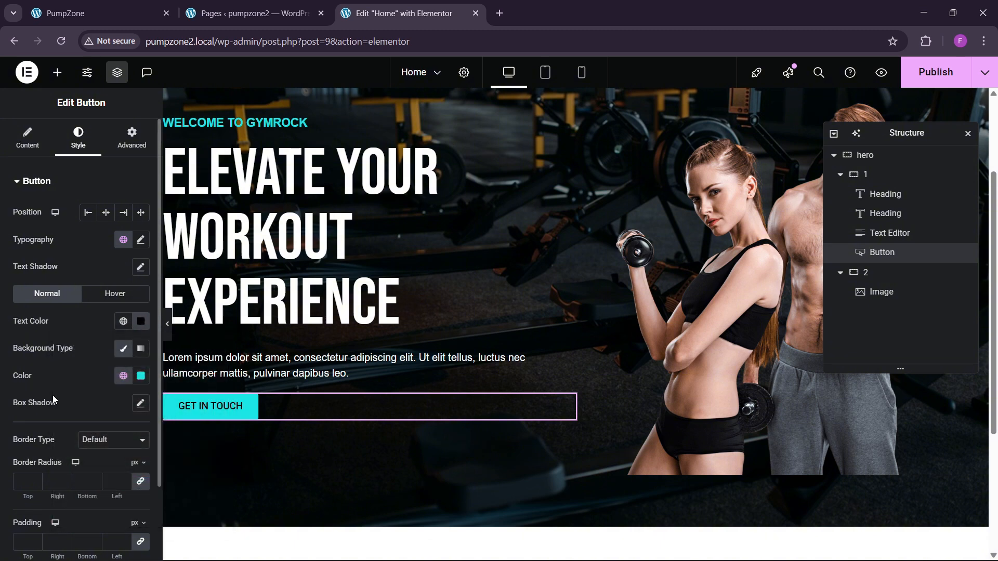
- Set the button's padding to 18 px on all four sides
{"action": "scroll", "coordinate": [40, 431], "scroll_direction": "down", "scroll_amount": 2}
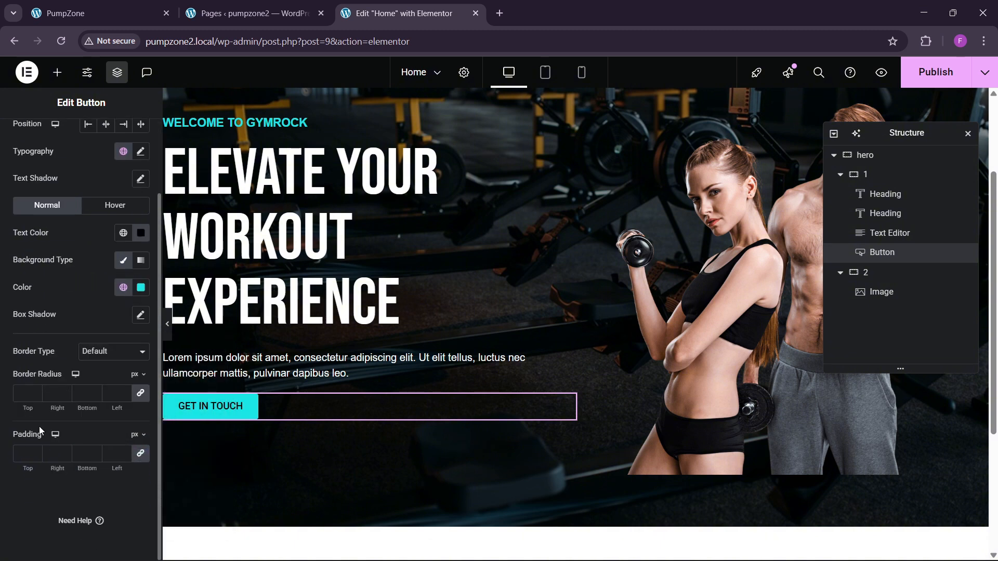
{"action": "left_click", "coordinate": [30, 461]}
{"action": "type", "text": "18"}
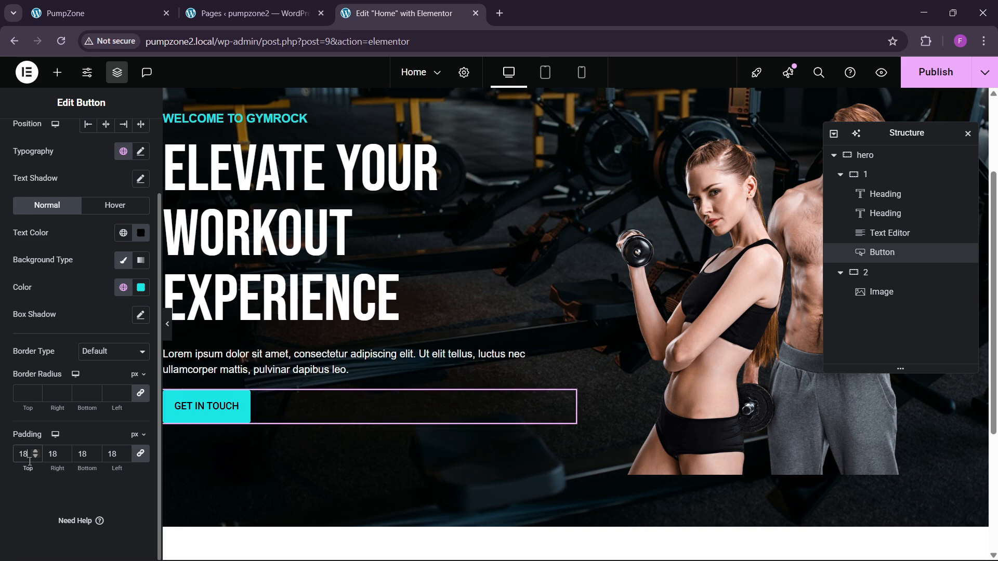
- Give the button custom typography with the Roboto font family
{"action": "scroll", "coordinate": [139, 191], "scroll_direction": "up", "scroll_amount": 2}
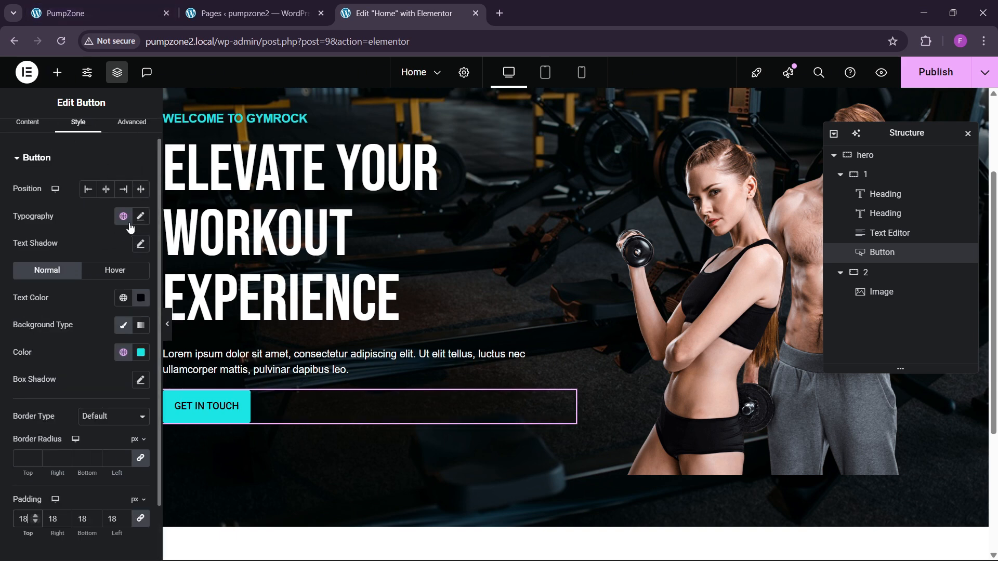
{"action": "left_click", "coordinate": [140, 216]}
{"action": "left_click", "coordinate": [111, 278]}
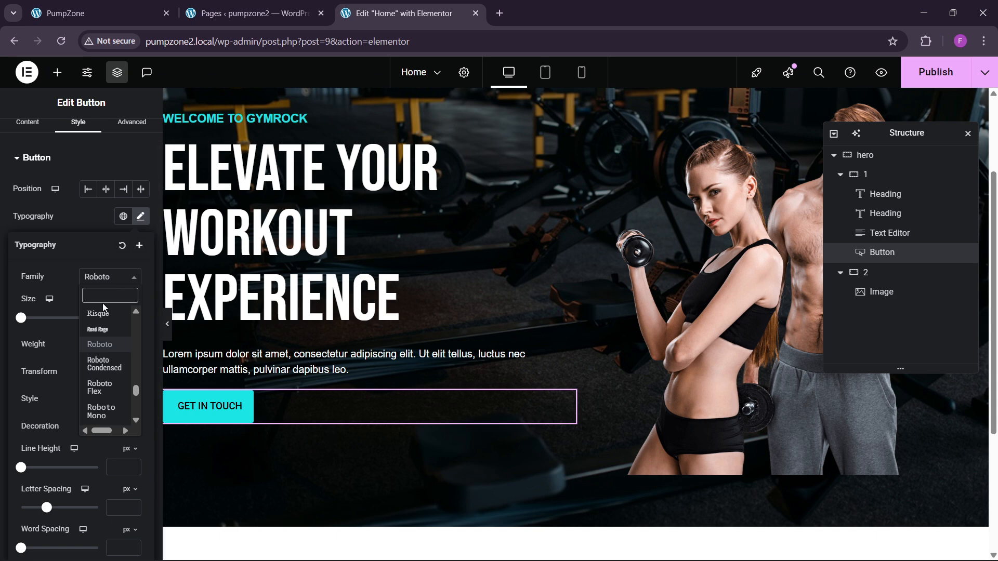
{"action": "left_click", "coordinate": [109, 346]}
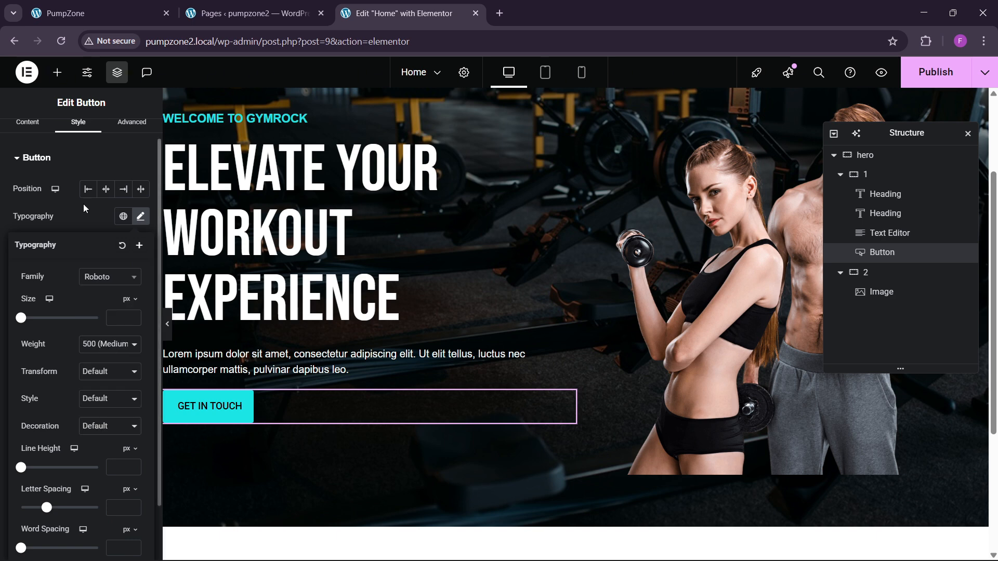
- Check the reference button's hover look and set the new button's hover background color to white (#FFFFFF)
{"action": "left_click", "coordinate": [98, 13]}
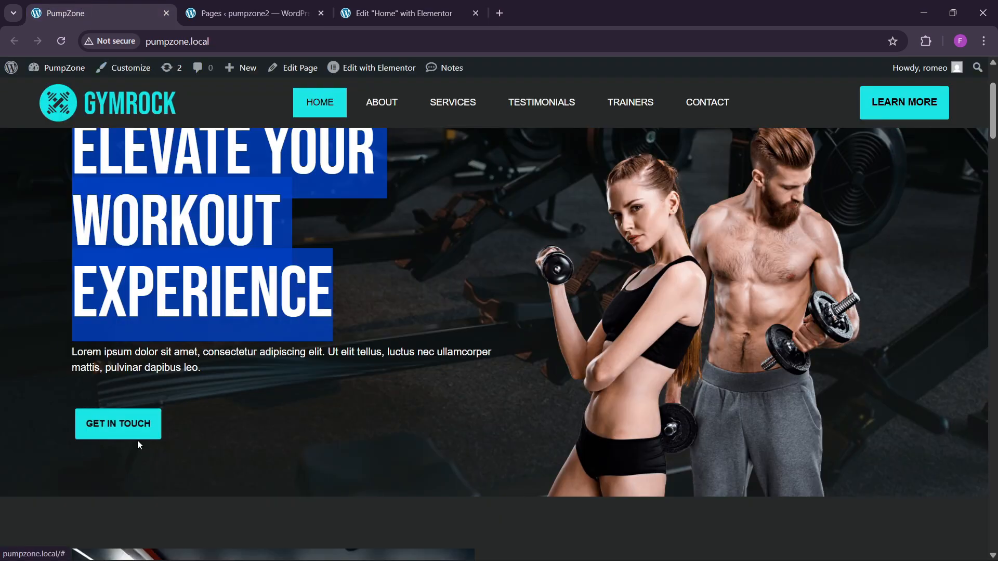
{"action": "left_click", "coordinate": [365, 21]}
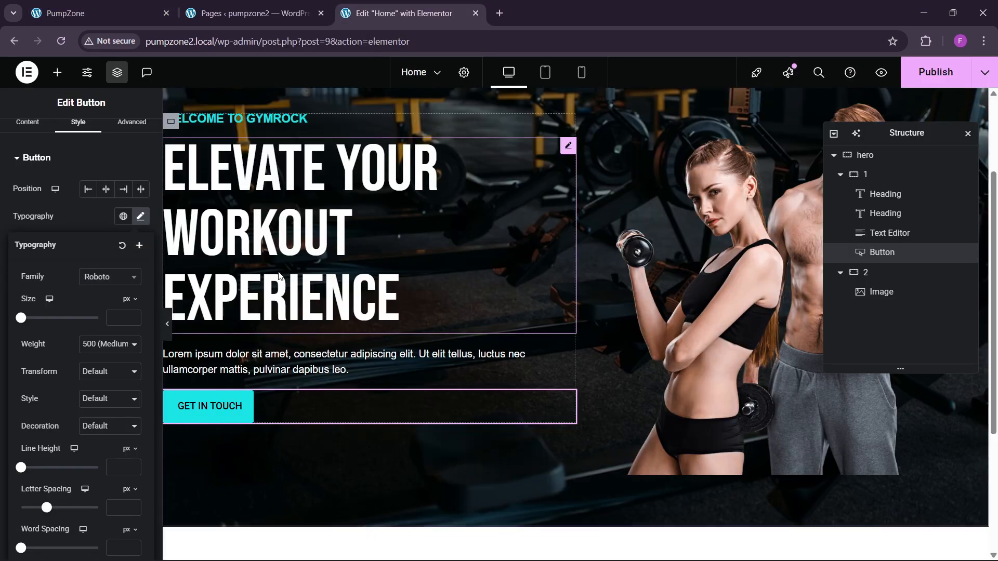
{"action": "left_click", "coordinate": [73, 224]}
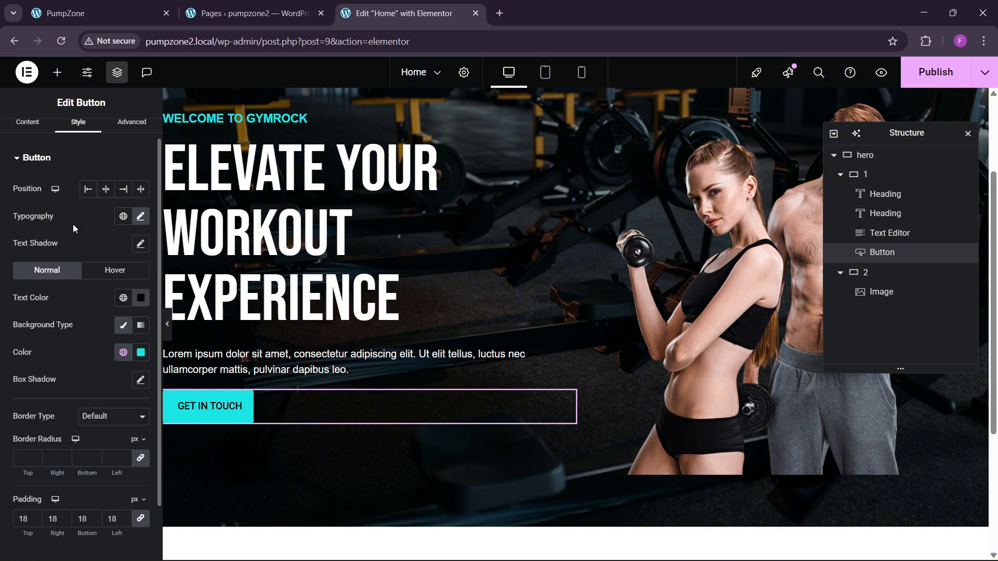
{"action": "left_click", "coordinate": [104, 270]}
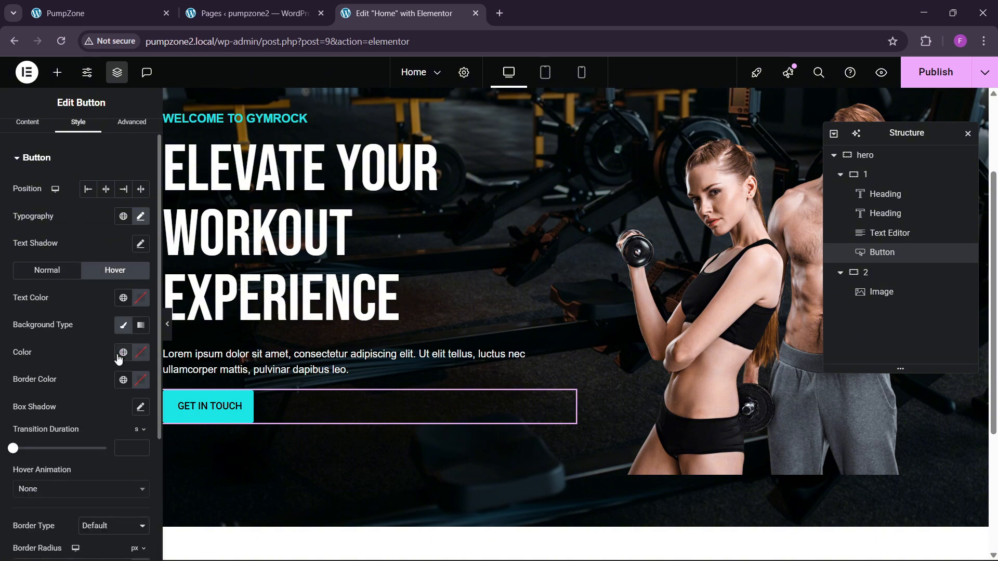
{"action": "left_click", "coordinate": [139, 353]}
{"action": "left_click_drag", "start_coordinate": [124, 467], "coordinate": [63, 401]}
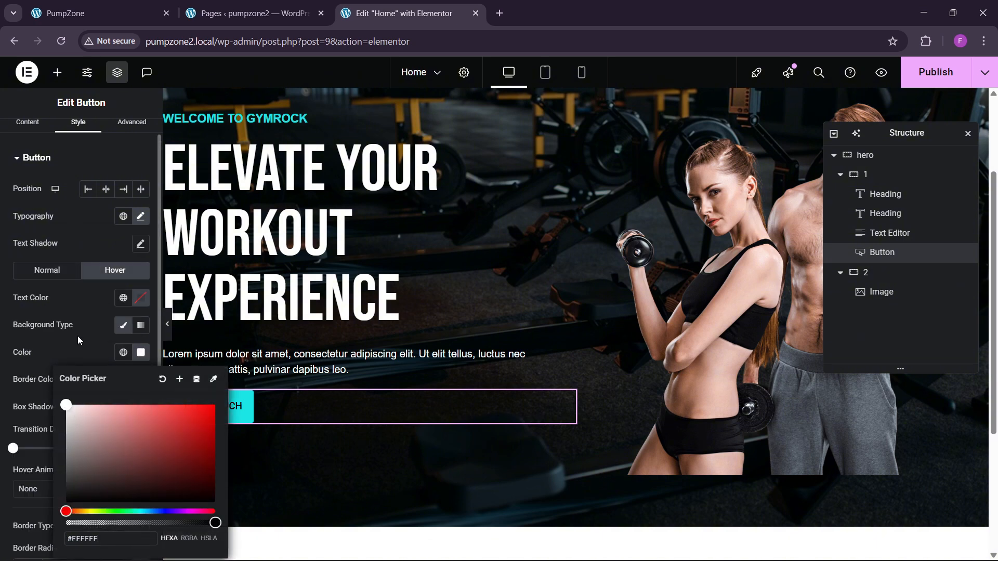
{"action": "left_click", "coordinate": [77, 335]}
- Set the button's hover text color to black
{"action": "left_click", "coordinate": [123, 301]}
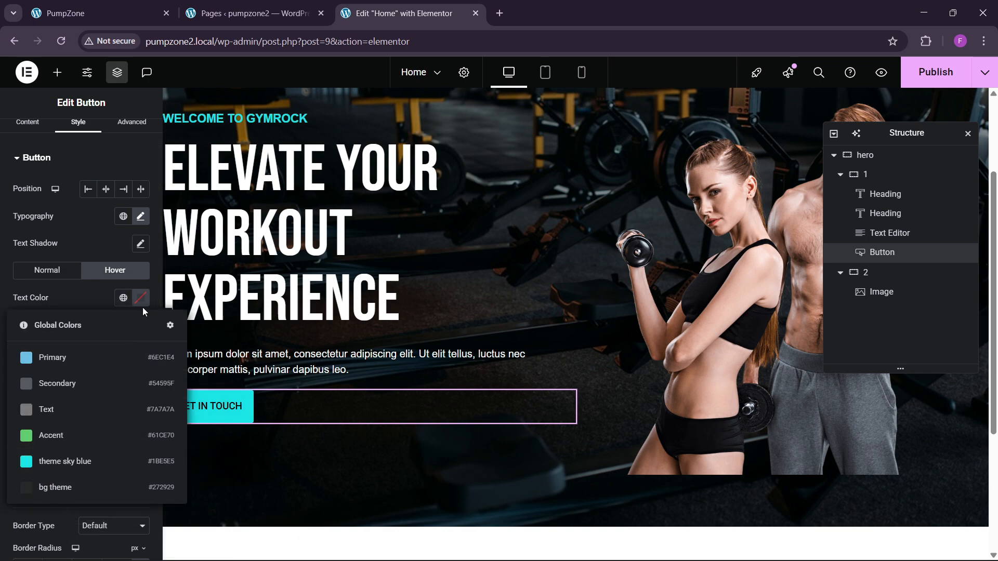
{"action": "left_click", "coordinate": [140, 298]}
{"action": "left_click", "coordinate": [67, 299]}
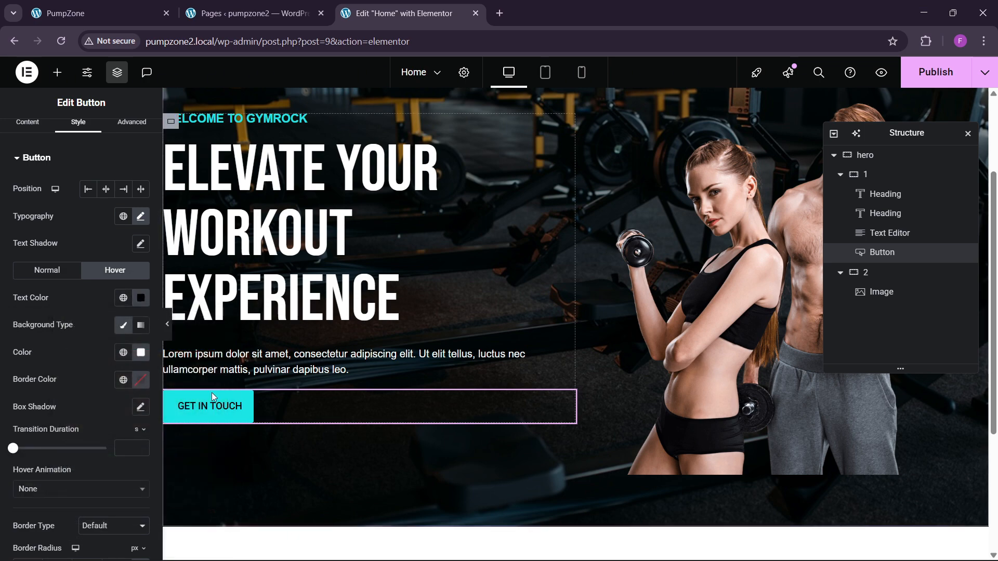
- Check the reference button's hover effect and set the new button's hover animation to Shrink
{"action": "left_click", "coordinate": [114, 5]}
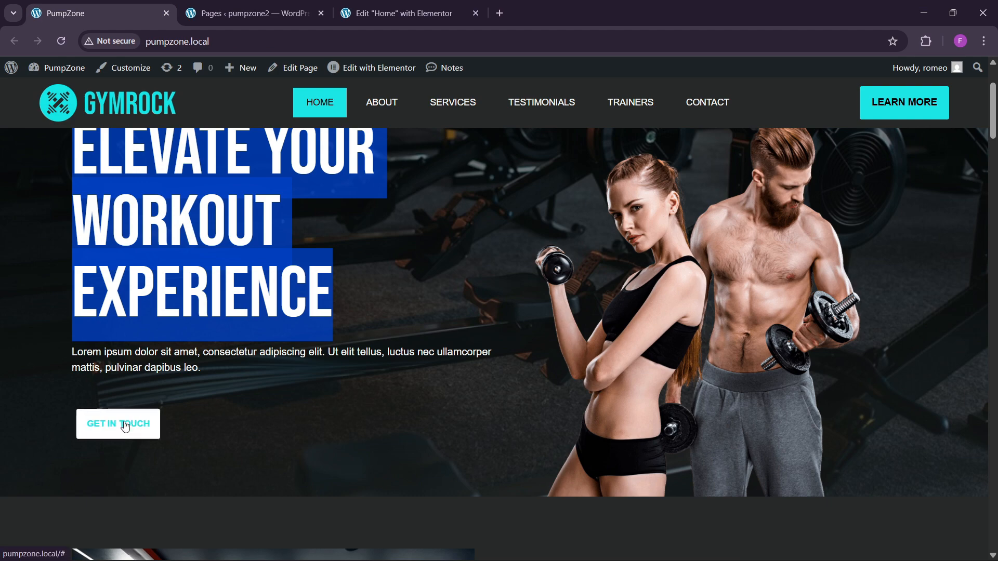
{"action": "left_click", "coordinate": [400, 13]}
{"action": "scroll", "coordinate": [68, 343], "scroll_direction": "down", "scroll_amount": 3}
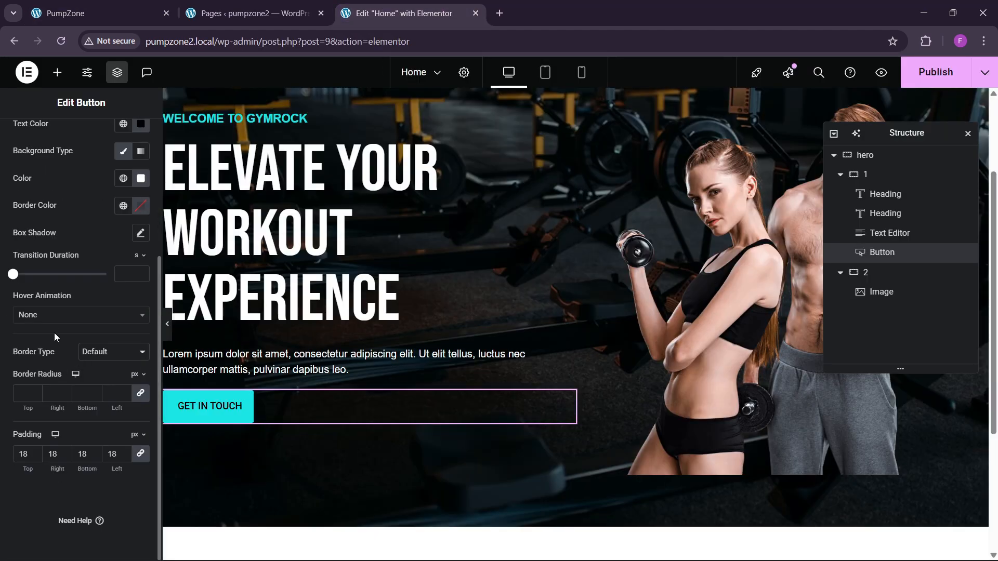
{"action": "left_click", "coordinate": [57, 315]}
{"action": "scroll", "coordinate": [46, 389], "scroll_direction": "down", "scroll_amount": 1}
{"action": "scroll", "coordinate": [47, 410], "scroll_direction": "down", "scroll_amount": 3}
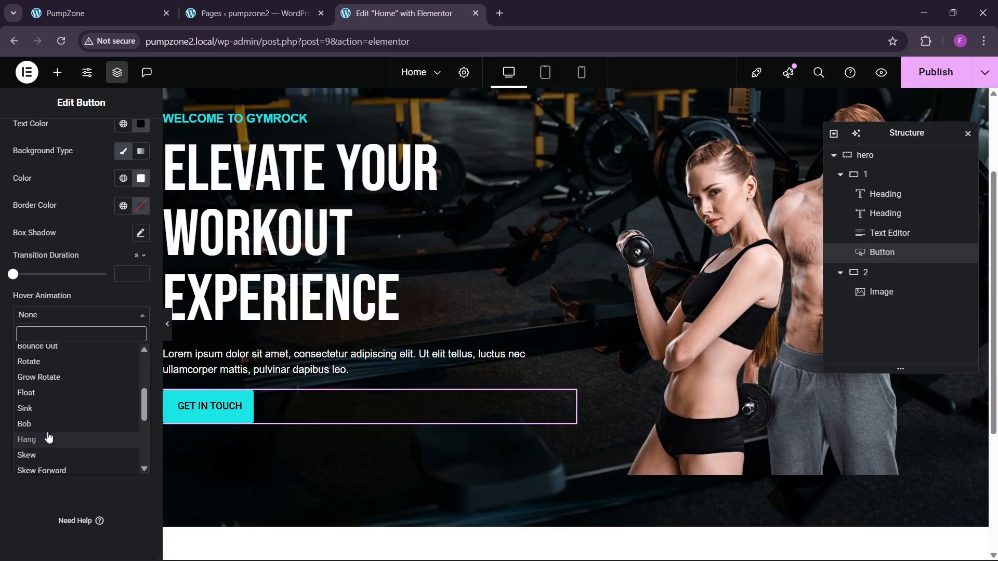
{"action": "scroll", "coordinate": [46, 426], "scroll_direction": "up", "scroll_amount": 3}
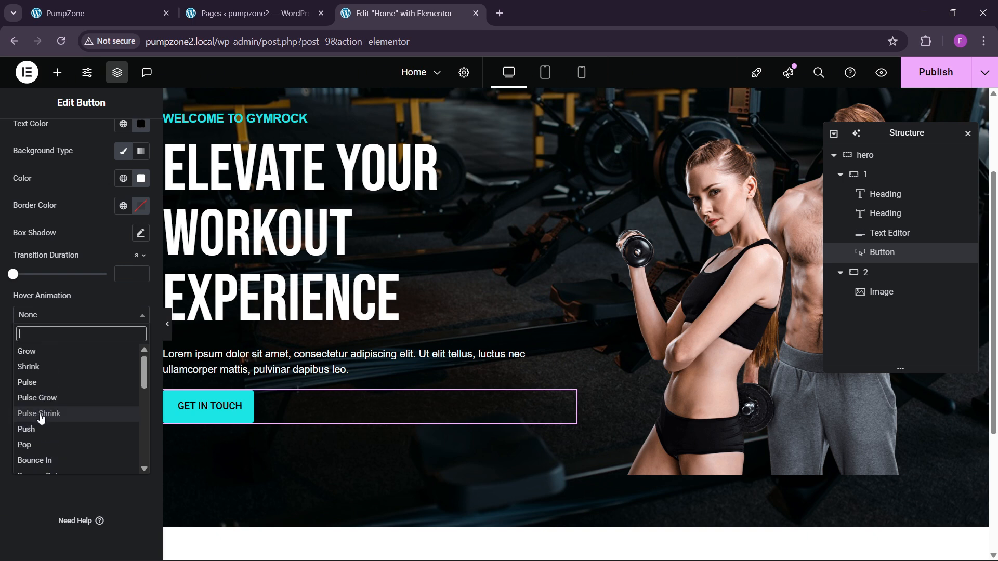
{"action": "left_click", "coordinate": [39, 367]}
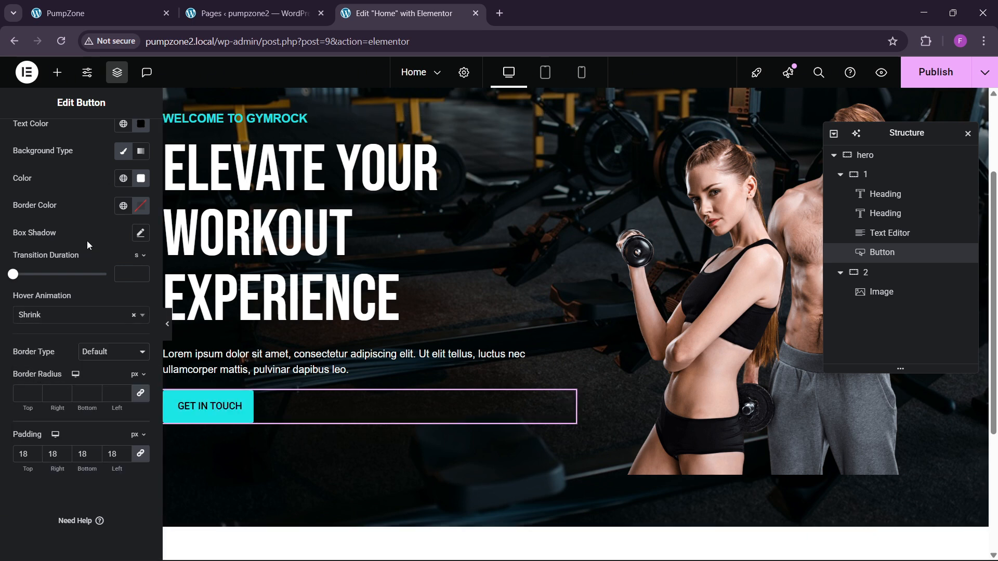
- Set the button's top margin to 30 px and publish the page
{"action": "scroll", "coordinate": [86, 241], "scroll_direction": "up", "scroll_amount": 4}
{"action": "left_click", "coordinate": [132, 138]}
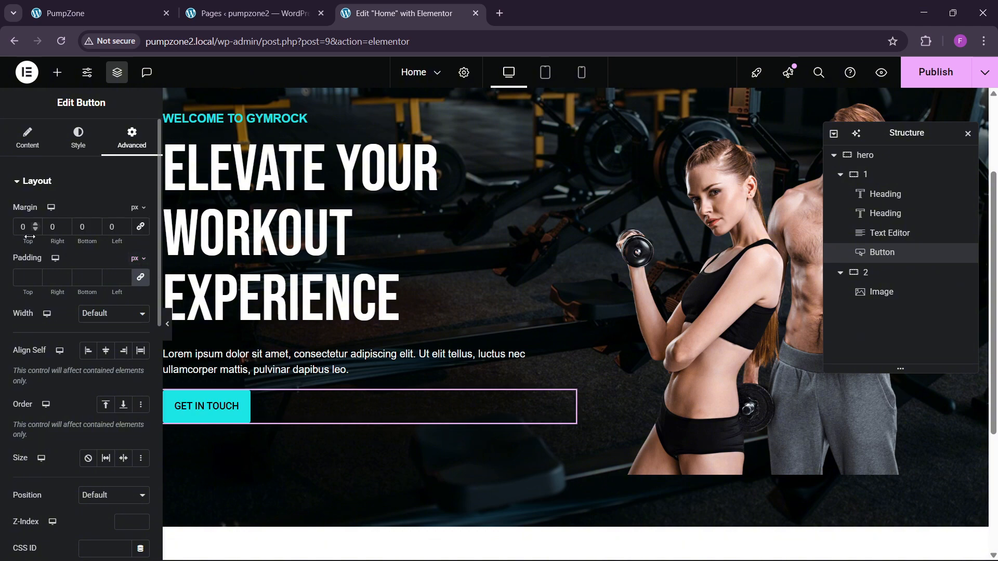
{"action": "type", "text": "3"}
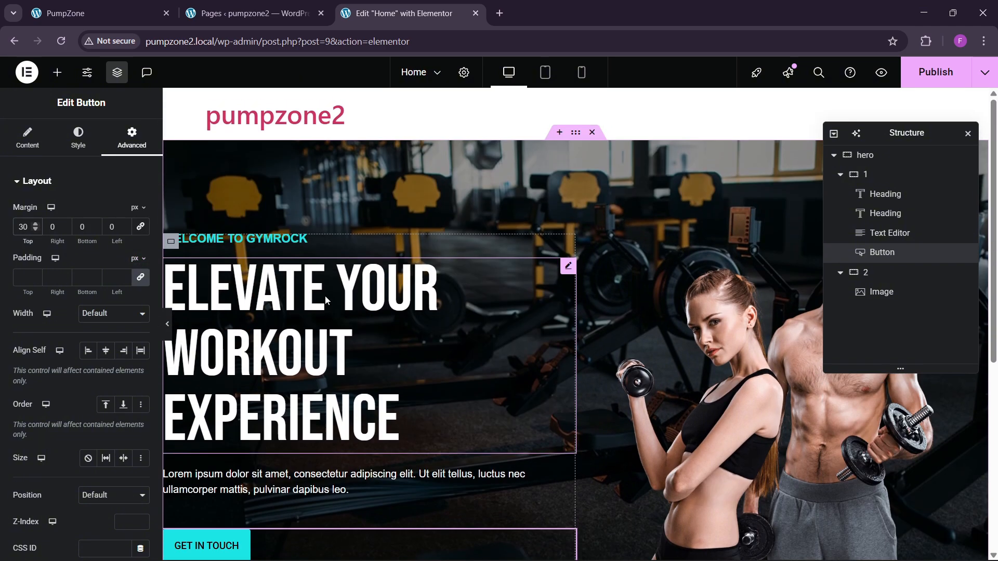
{"action": "scroll", "coordinate": [330, 297], "scroll_direction": "down", "scroll_amount": 3}
{"action": "scroll", "coordinate": [332, 297], "scroll_direction": "up", "scroll_amount": 4}
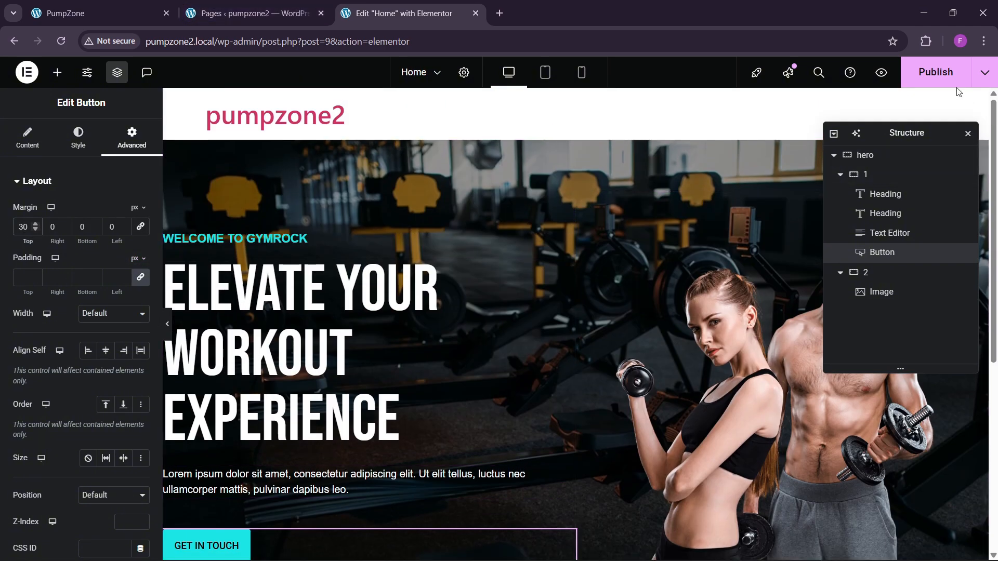
{"action": "left_click", "coordinate": [946, 76]}
- Set the hero container's bottom padding to 0 px to match the reference site and publish the page
{"action": "left_click", "coordinate": [99, 13]}
{"action": "scroll", "coordinate": [507, 364], "scroll_direction": "down", "scroll_amount": 3}
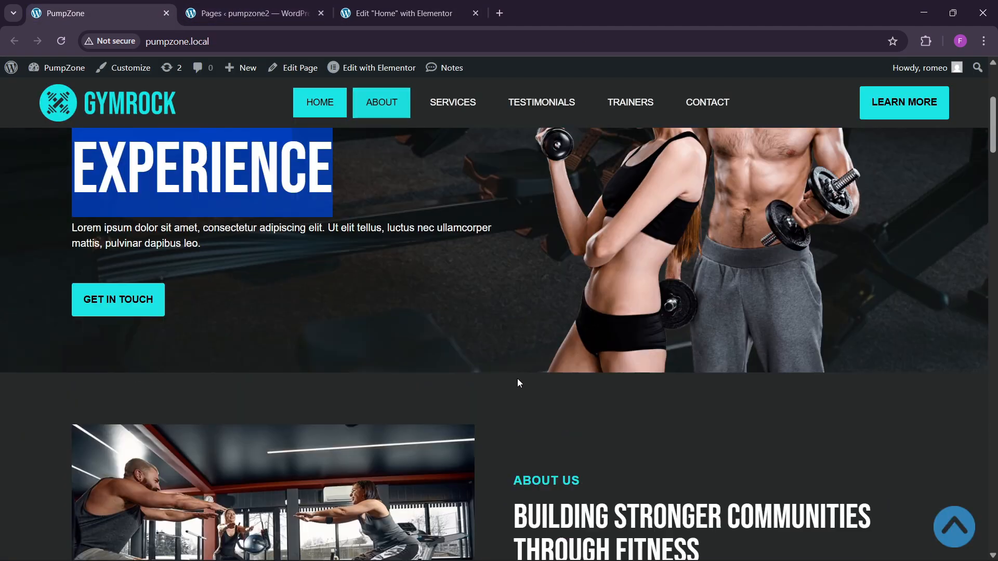
{"action": "scroll", "coordinate": [517, 378], "scroll_direction": "up", "scroll_amount": 1}
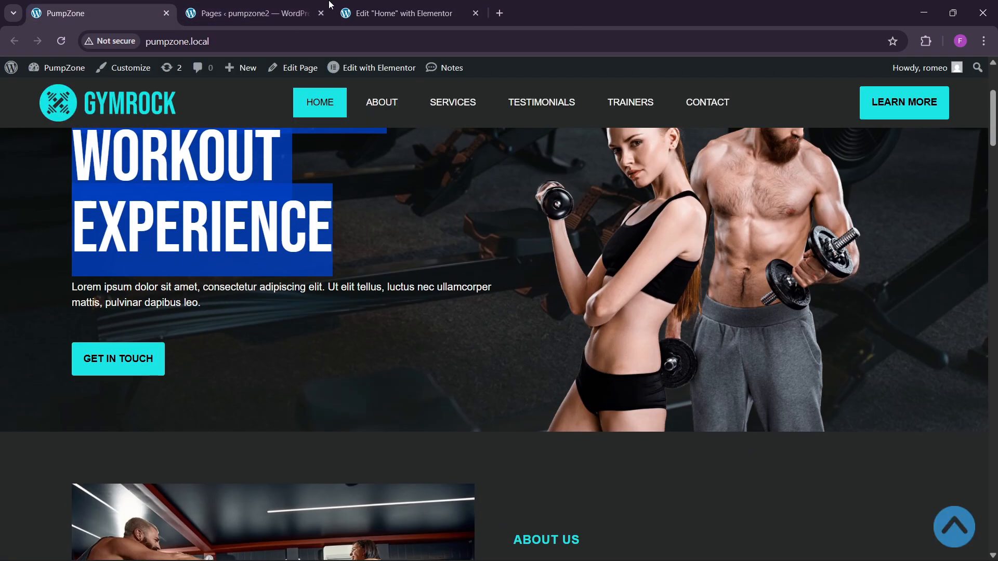
{"action": "left_click", "coordinate": [395, 13]}
{"action": "scroll", "coordinate": [671, 463], "scroll_direction": "down", "scroll_amount": 3}
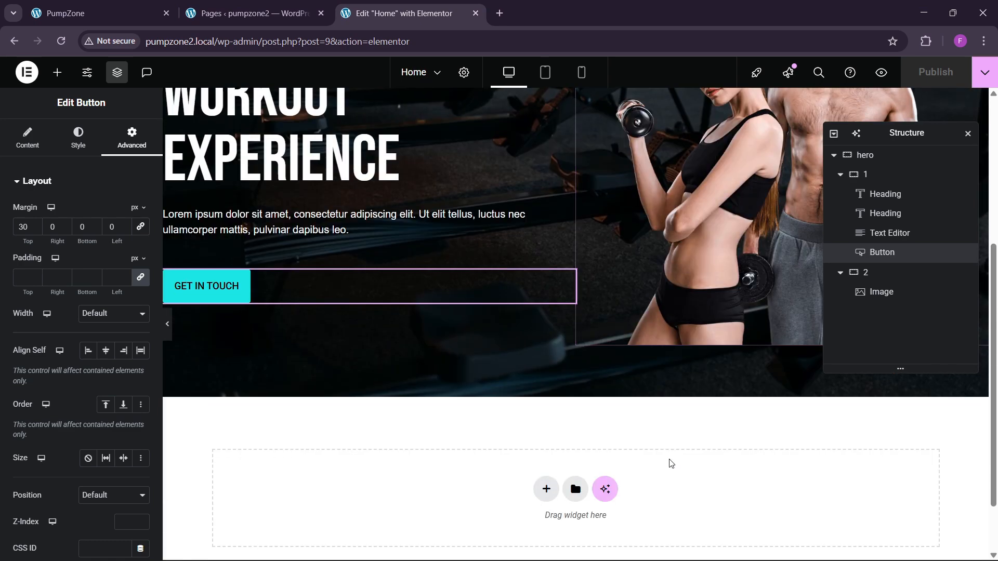
{"action": "left_click", "coordinate": [864, 155]}
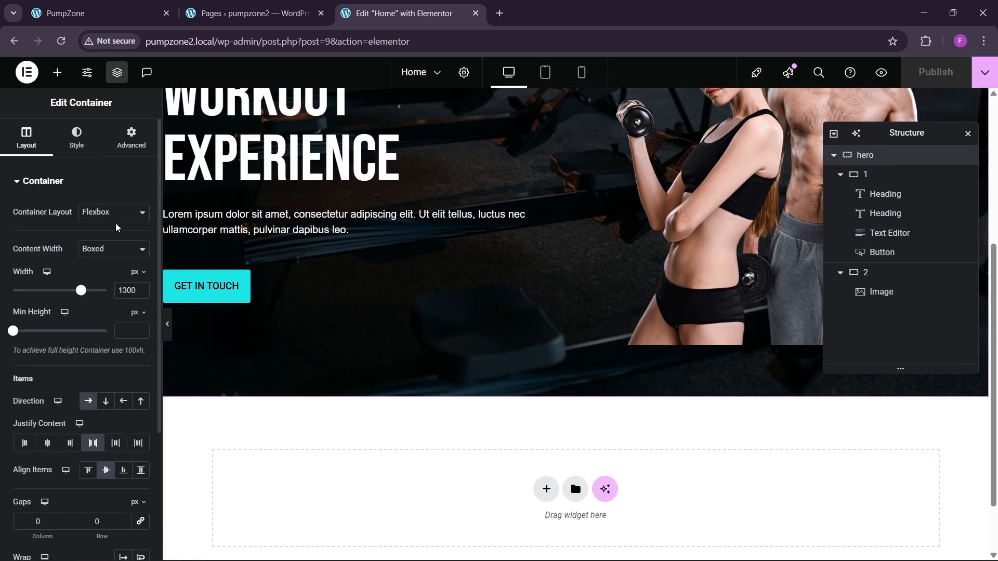
{"action": "left_click", "coordinate": [131, 138]}
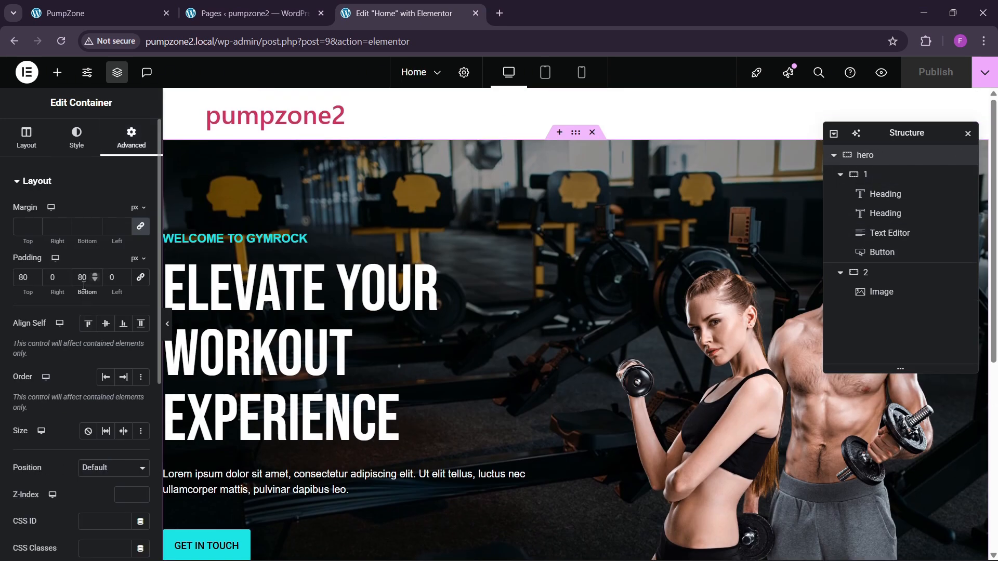
{"action": "key", "text": "BackSpace"}
{"action": "scroll", "coordinate": [500, 315], "scroll_direction": "down", "scroll_amount": 2}
{"action": "scroll", "coordinate": [550, 329], "scroll_direction": "up", "scroll_amount": 1}
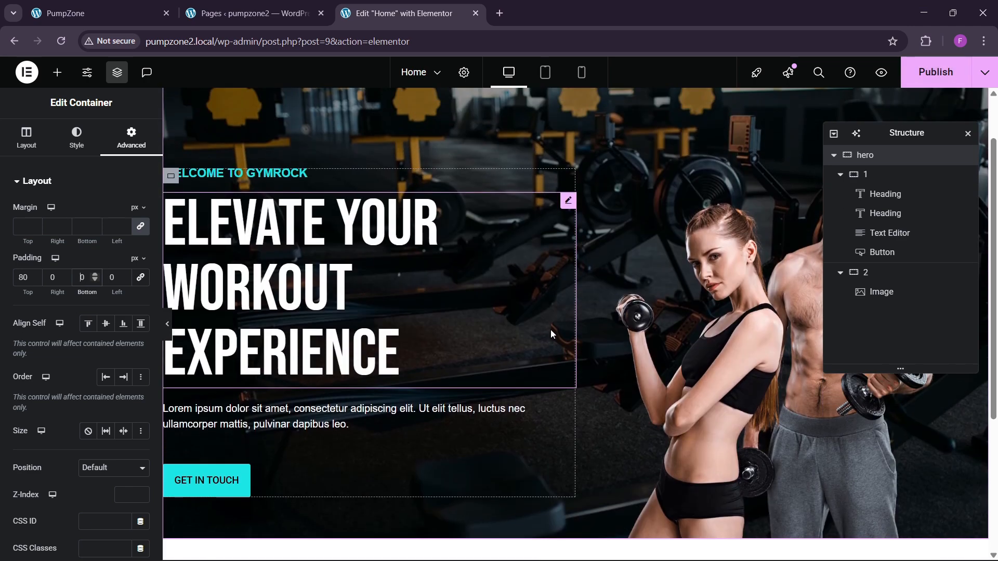
{"action": "left_click", "coordinate": [910, 82]}
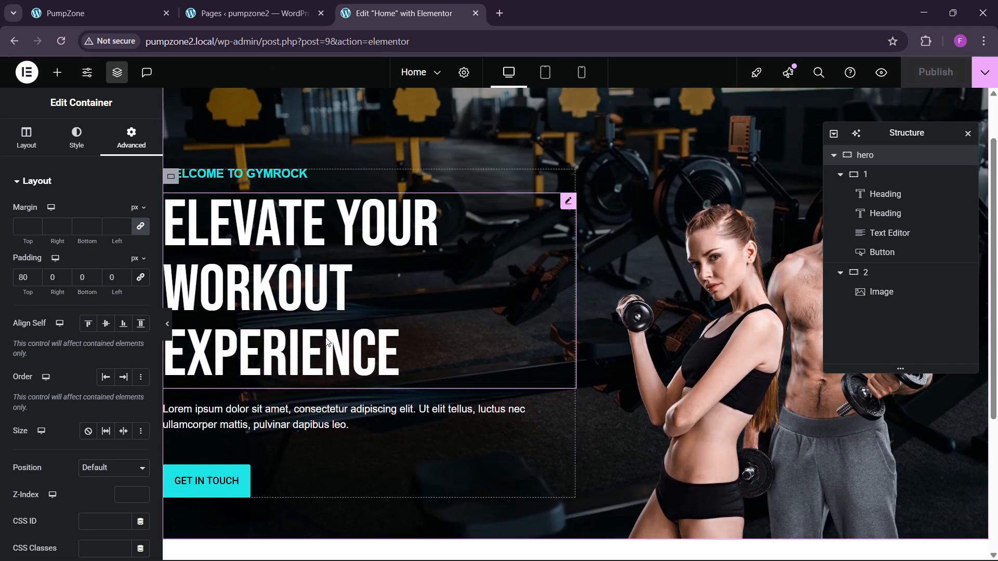
- Preview the hero at full canvas width, restore the editing panel and open the Home page's live view in a new tab
{"action": "left_click", "coordinate": [167, 324]}
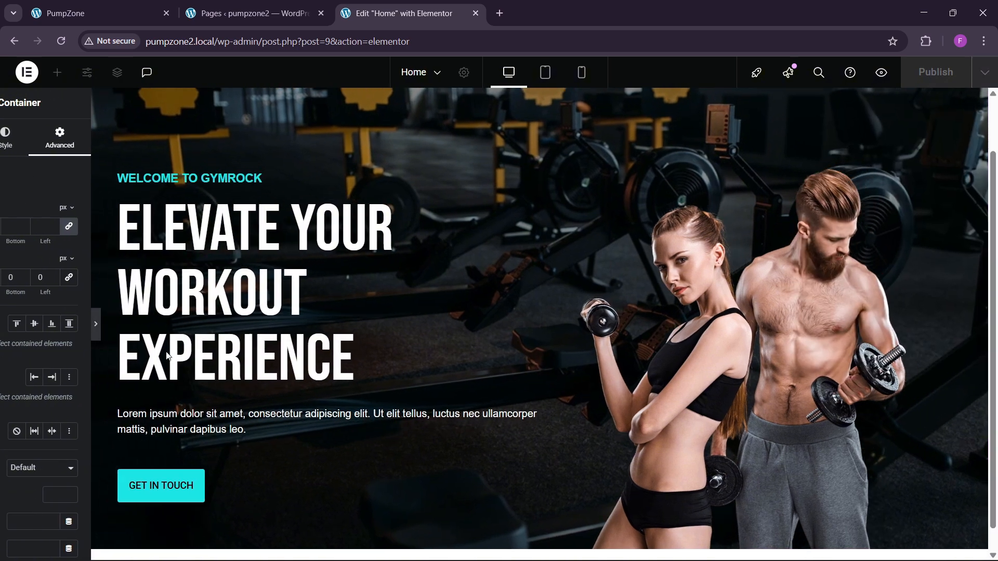
{"action": "left_click", "coordinate": [5, 327]}
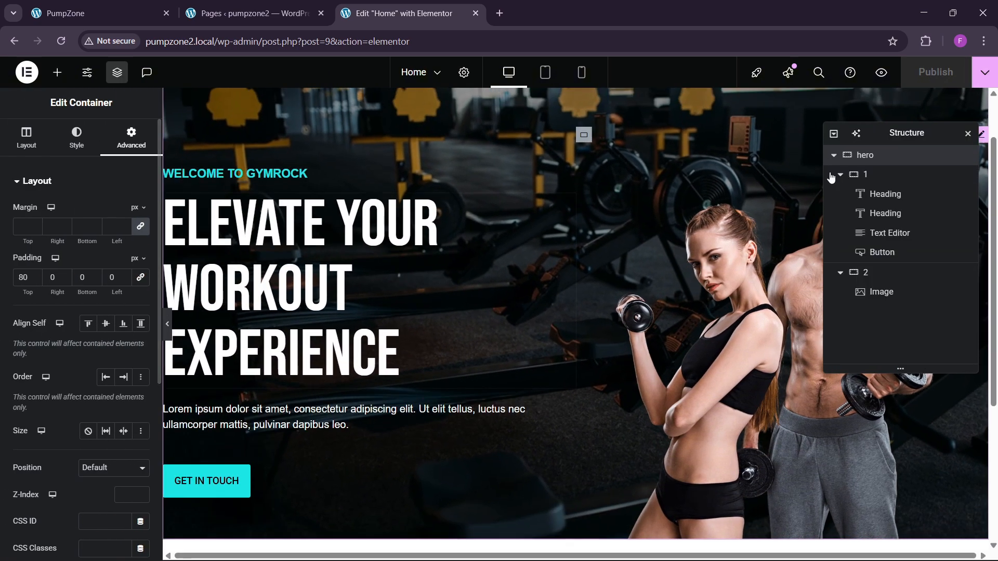
{"action": "left_click", "coordinate": [985, 76]}
{"action": "left_click", "coordinate": [930, 166]}
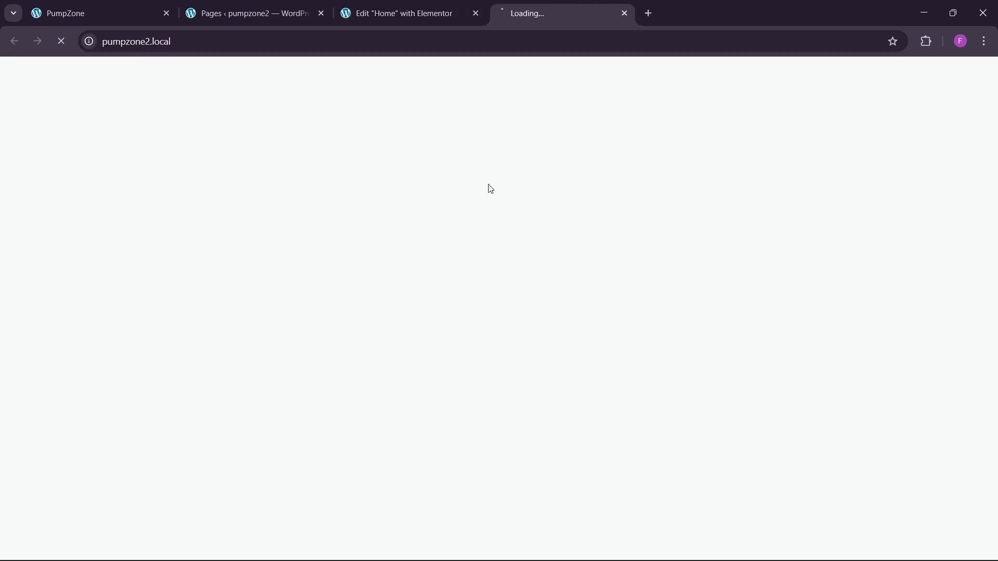